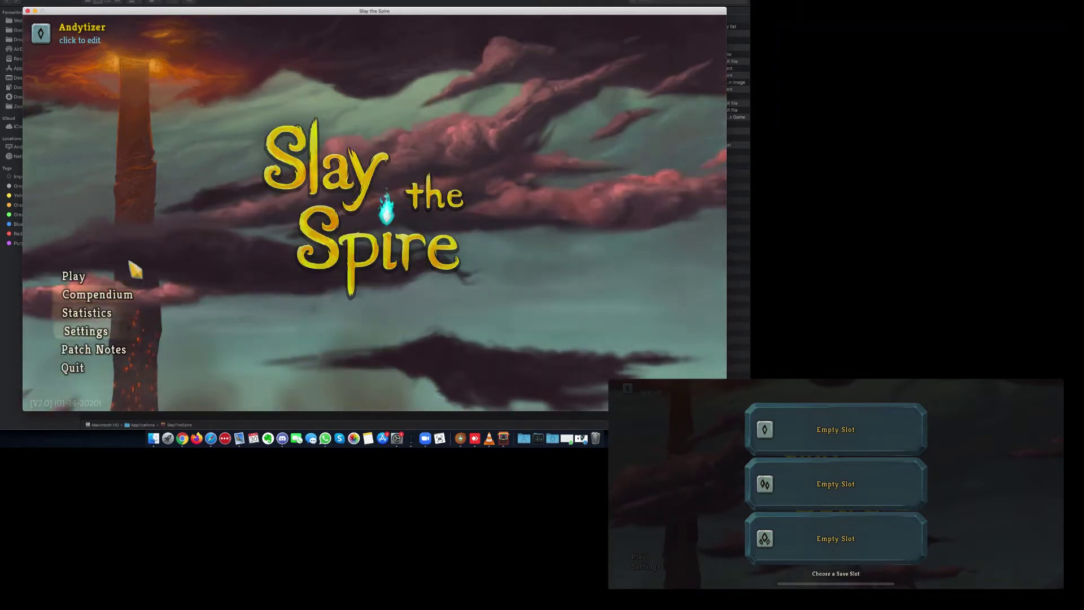
pyautogui.click(95, 274)
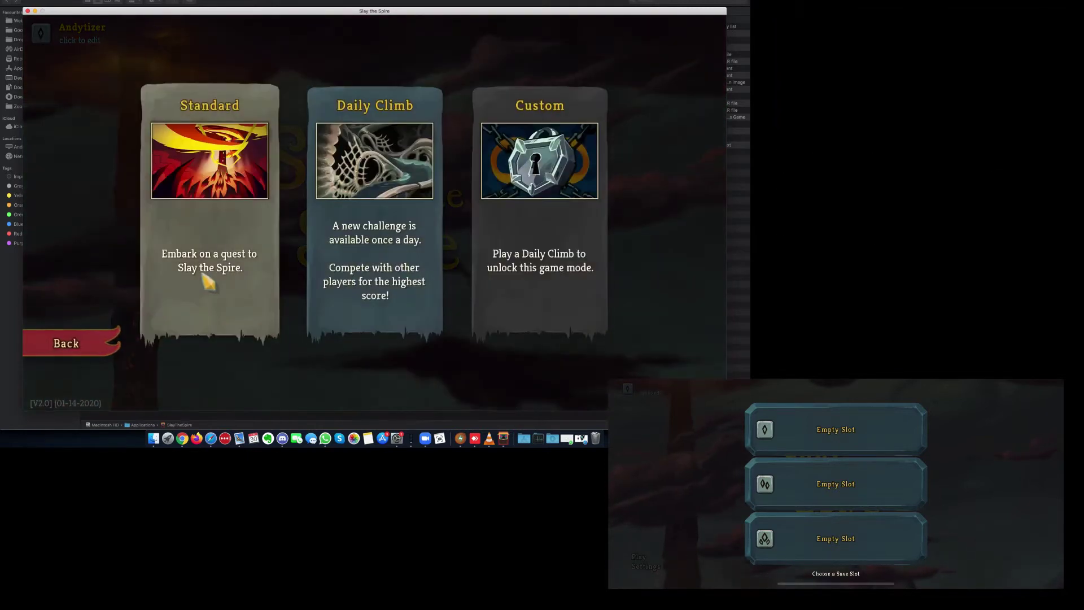
pyautogui.click(195, 274)
pyautogui.click(257, 350)
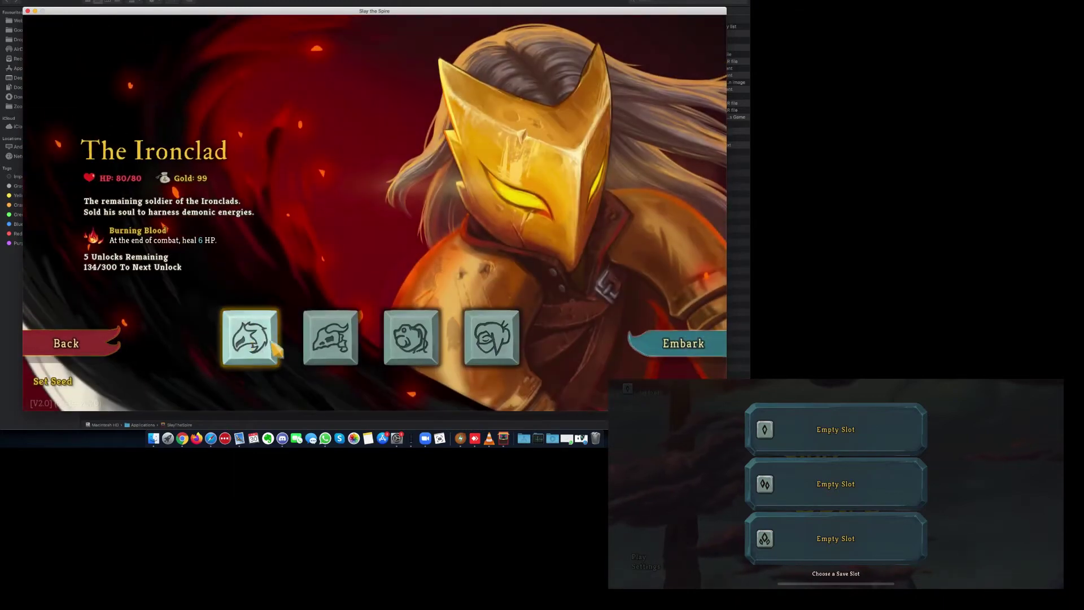
pyautogui.click(332, 347)
pyautogui.click(424, 348)
pyautogui.click(331, 341)
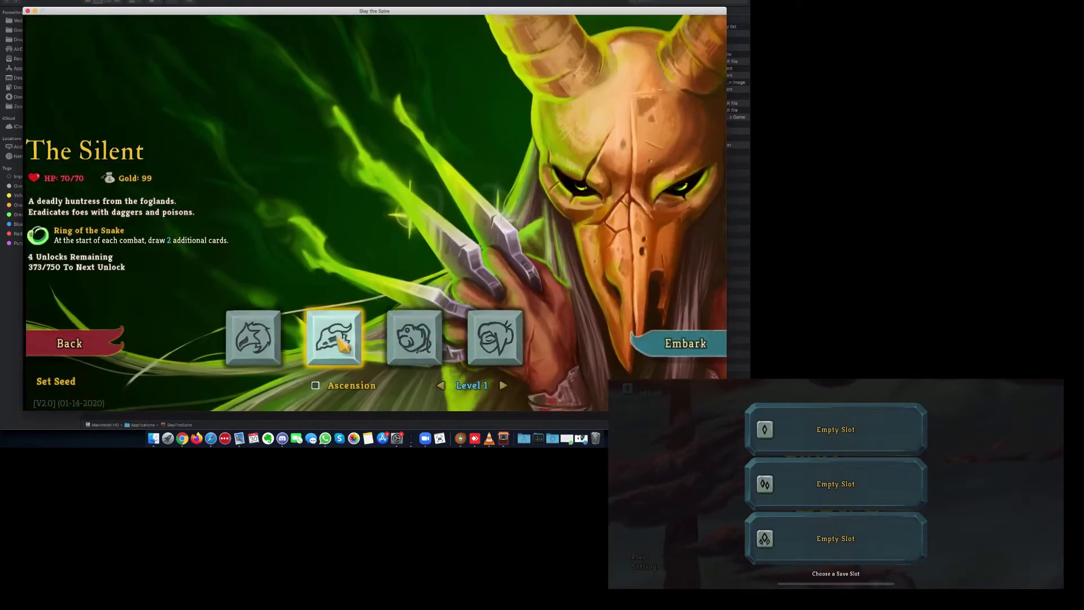
pyautogui.click(492, 342)
pyautogui.click(319, 361)
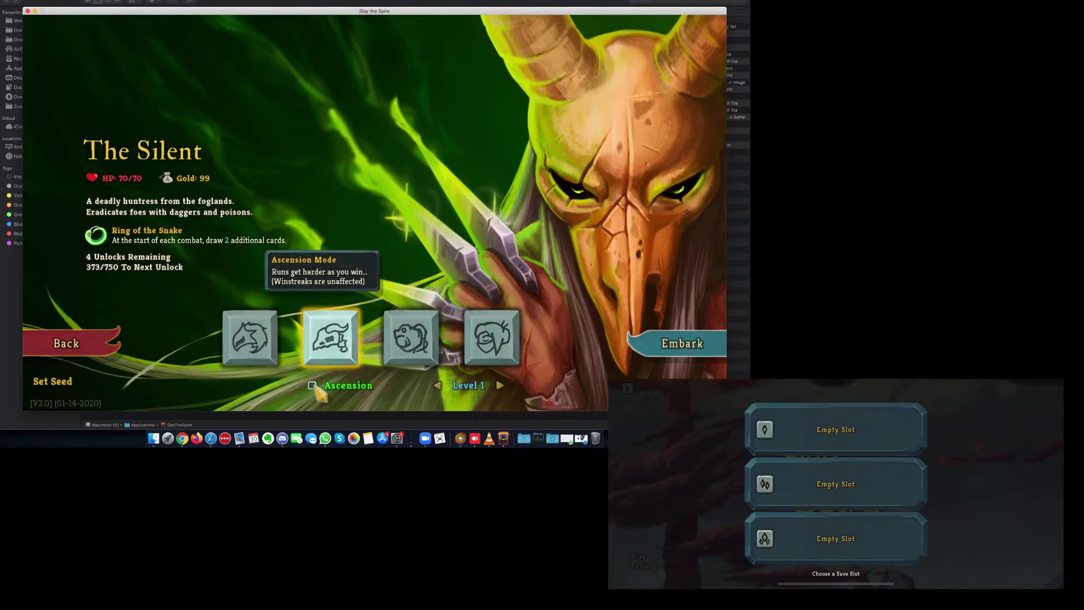
pyautogui.click(250, 339)
pyautogui.click(330, 338)
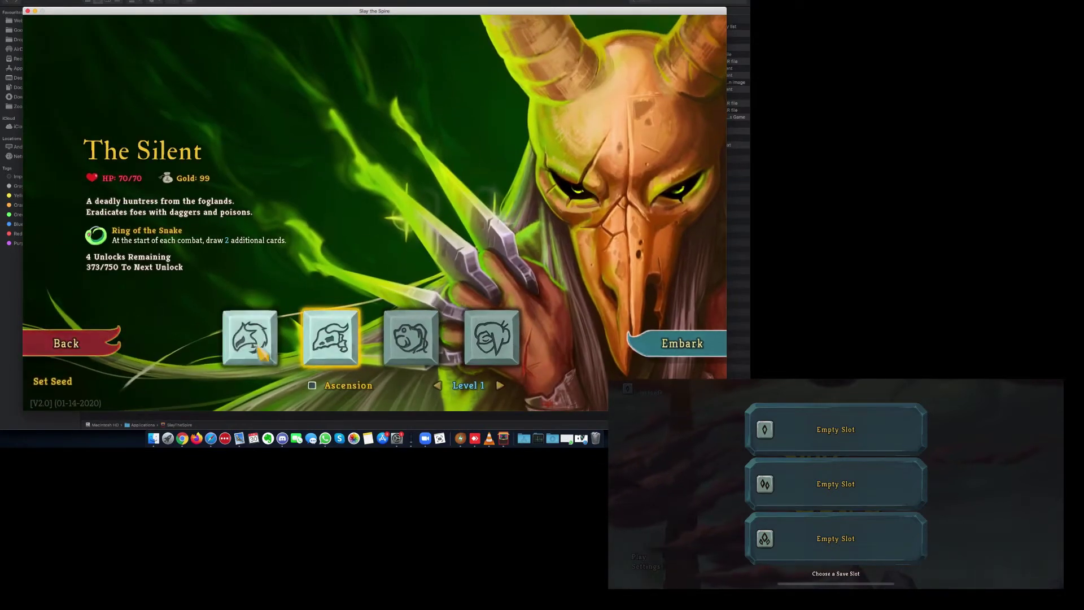
pyautogui.click(103, 340)
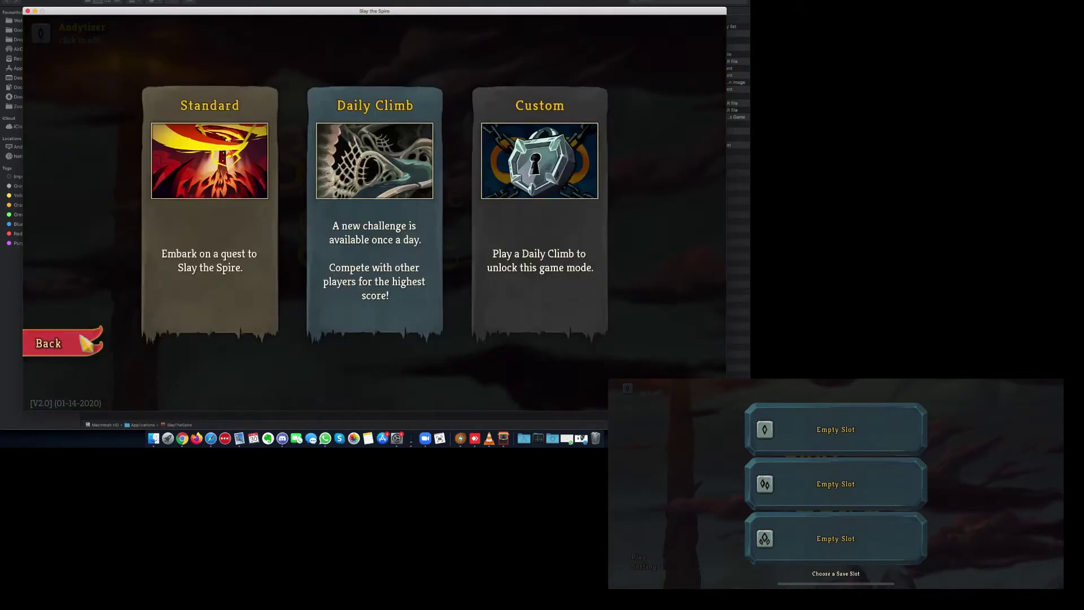
pyautogui.click(79, 347)
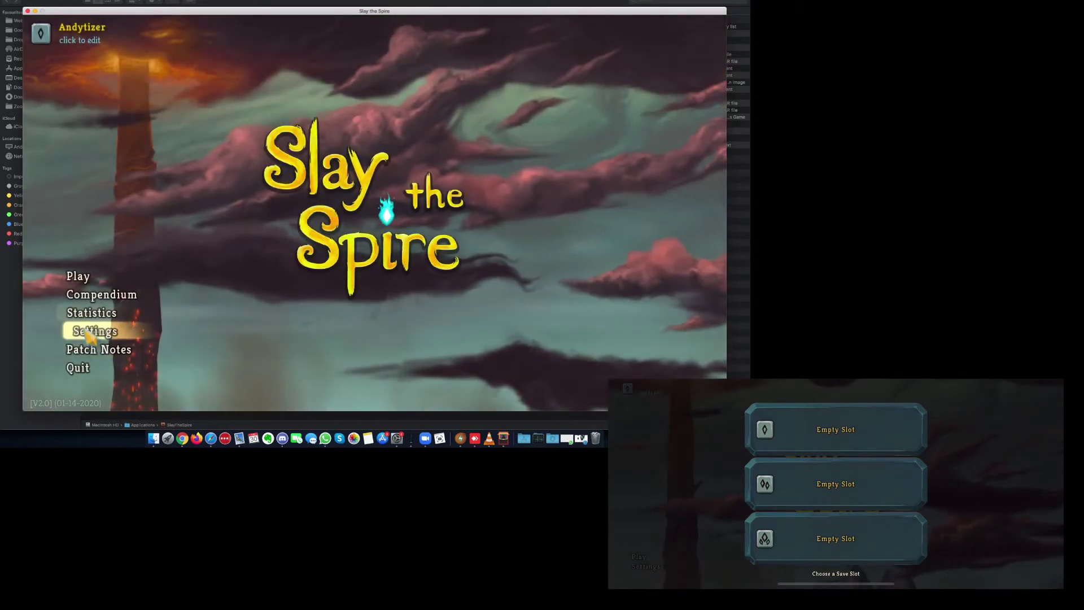
pyautogui.click(107, 316)
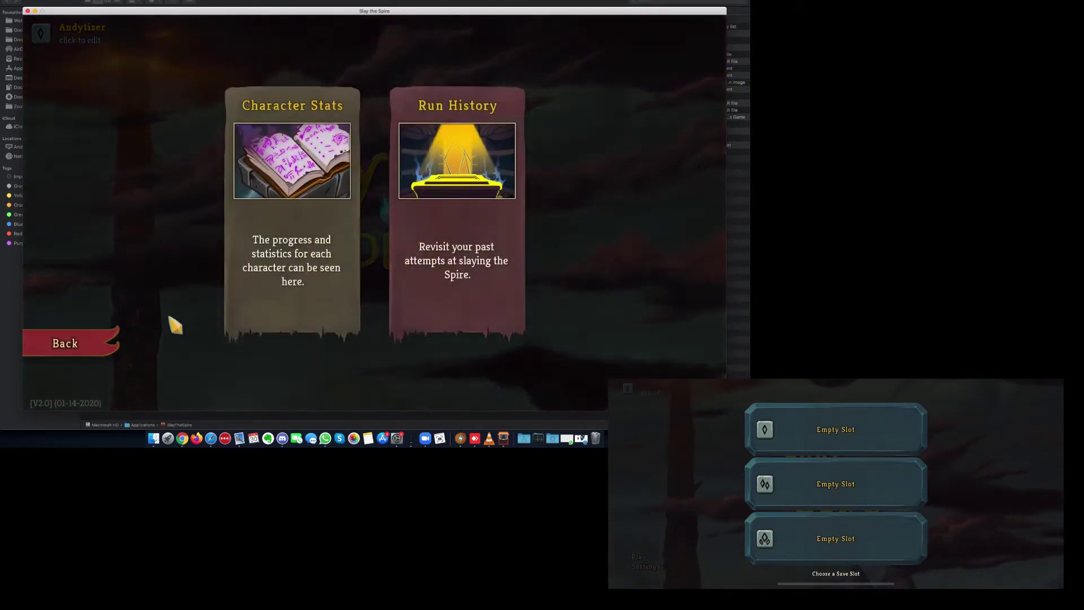
pyautogui.click(262, 286)
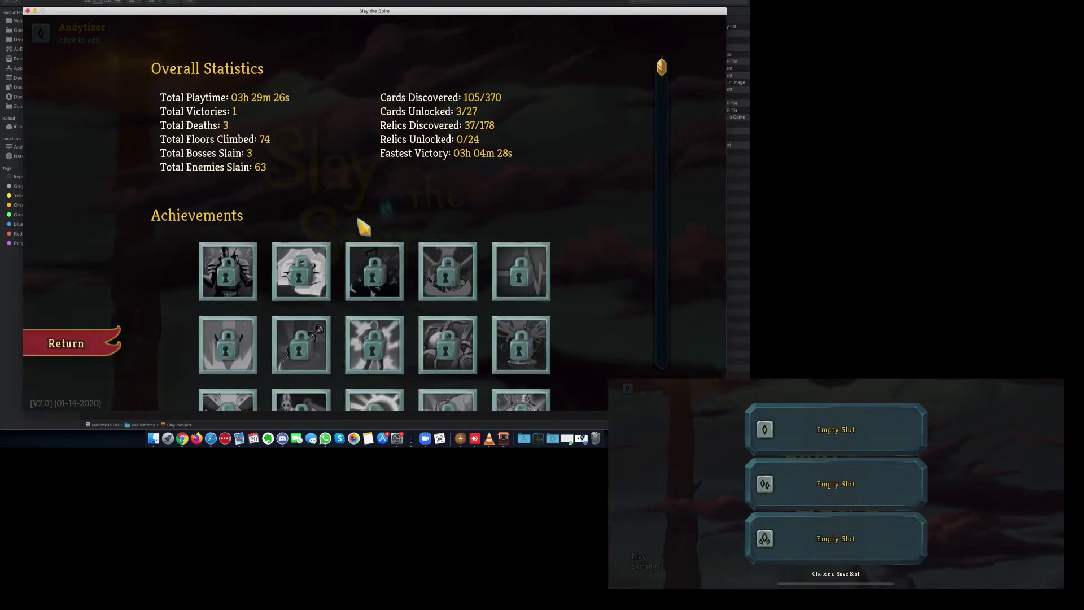
pyautogui.scroll(-3, 361, 225)
pyautogui.scroll(2, 361, 226)
pyautogui.scroll(2, 294, 130)
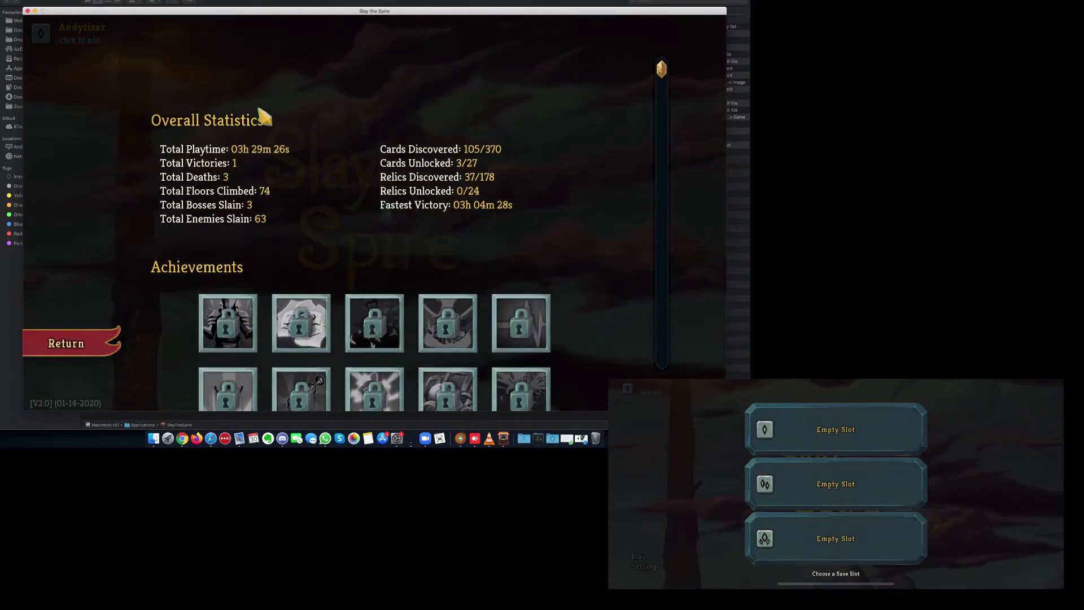
pyautogui.click(107, 341)
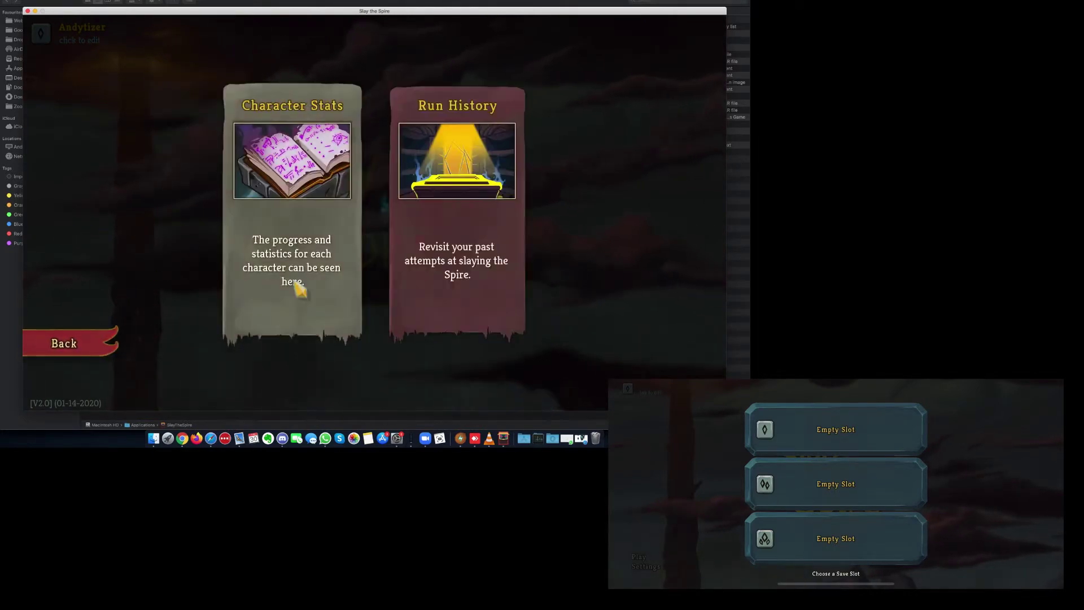
pyautogui.click(458, 211)
pyautogui.click(666, 216)
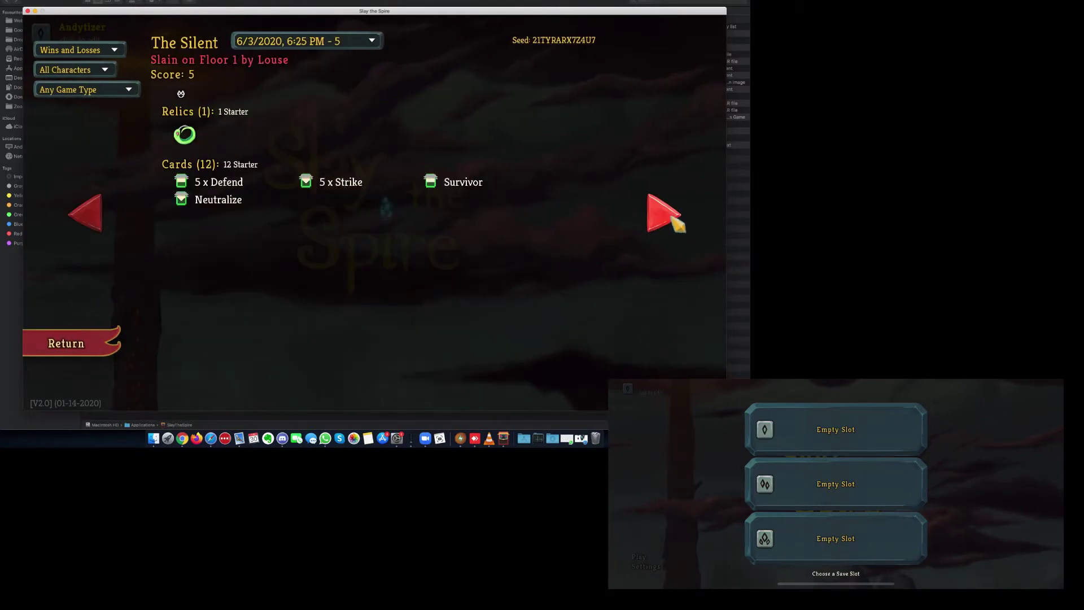
pyautogui.click(81, 348)
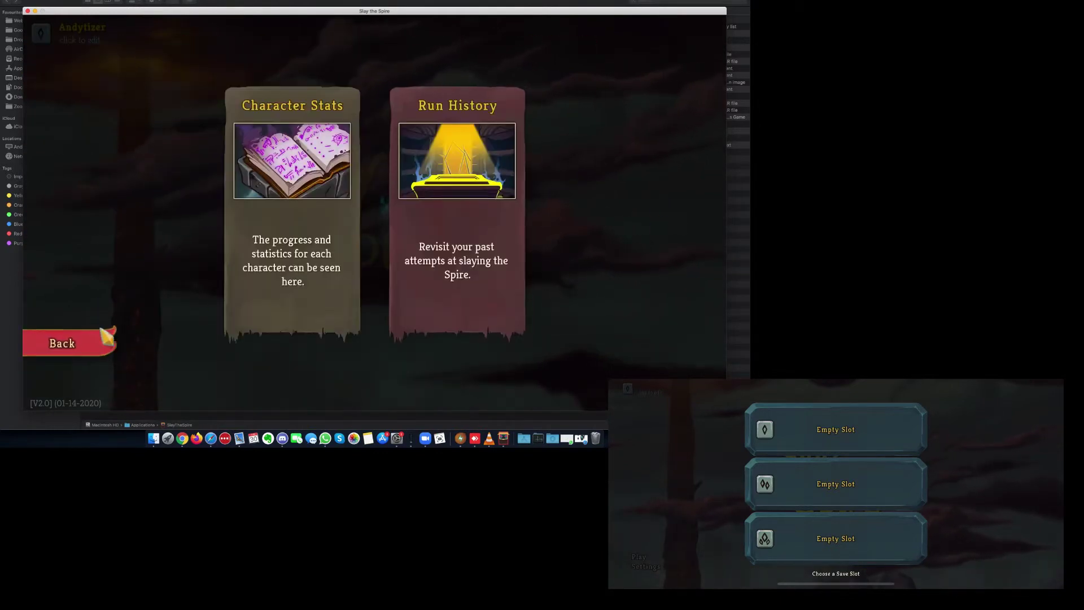
pyautogui.click(81, 348)
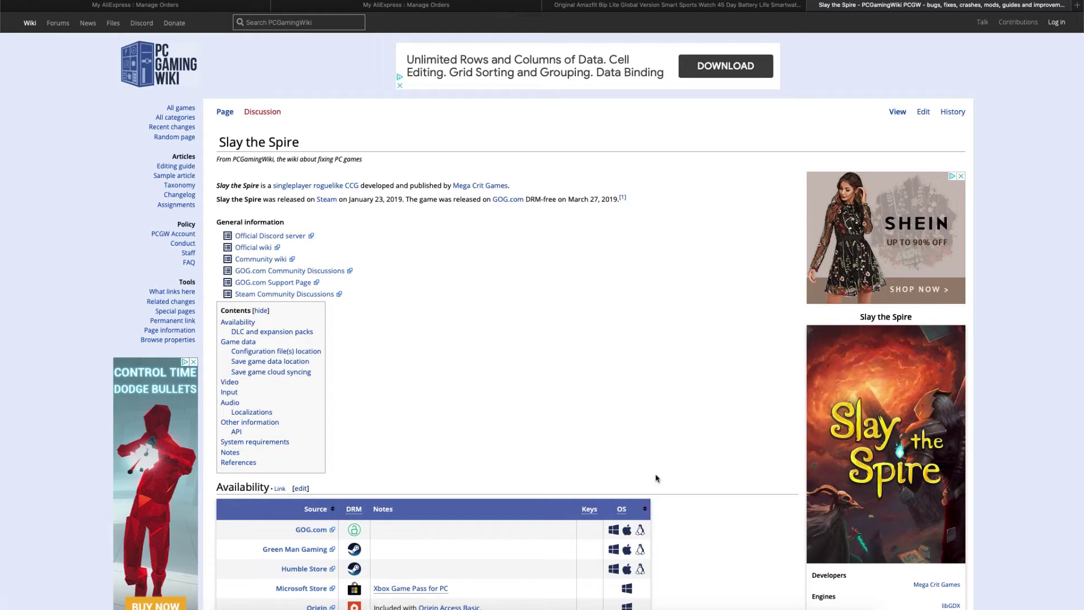
# Locate the macOS configuration path on PCGamingWiki's Slay the Spire page, then switch to Finder.
pyautogui.scroll(-6, 656, 478)
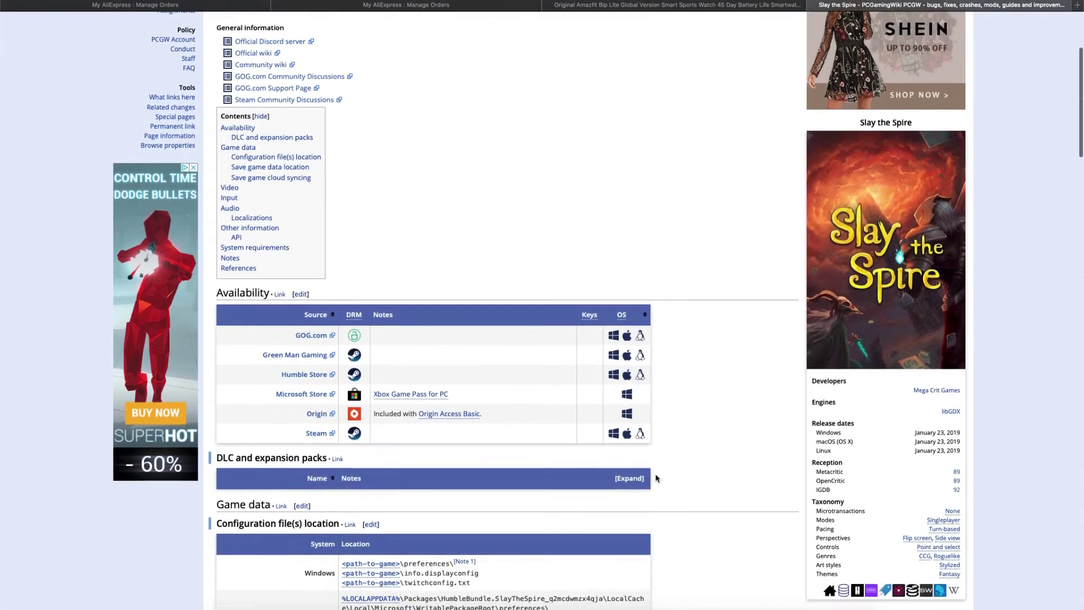
pyautogui.scroll(-1, 657, 478)
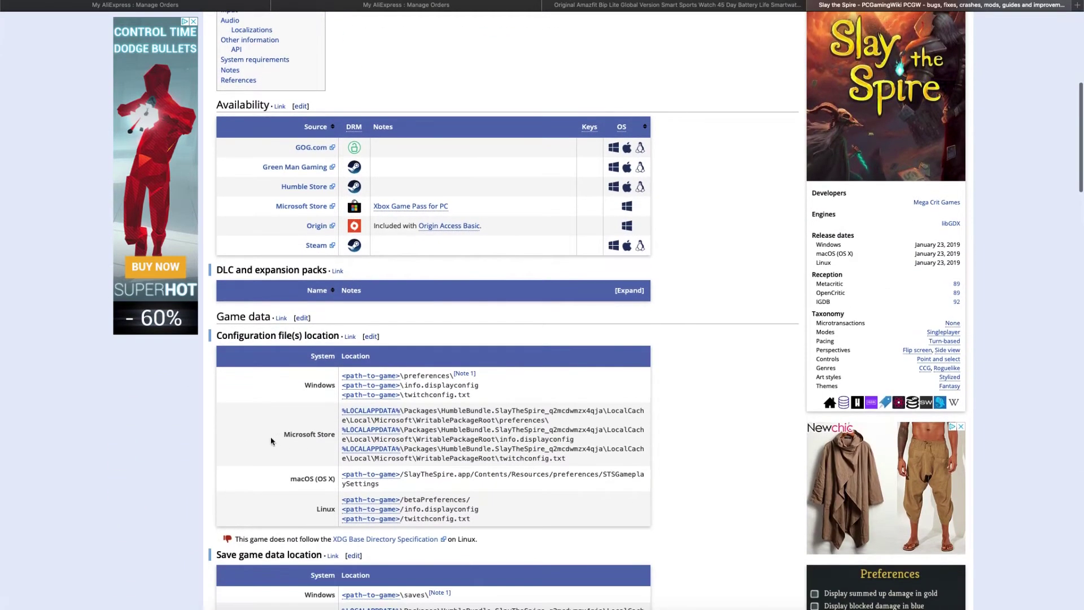
pyautogui.moveTo(283, 481); pyautogui.dragTo(483, 481)
pyautogui.click(389, 487)
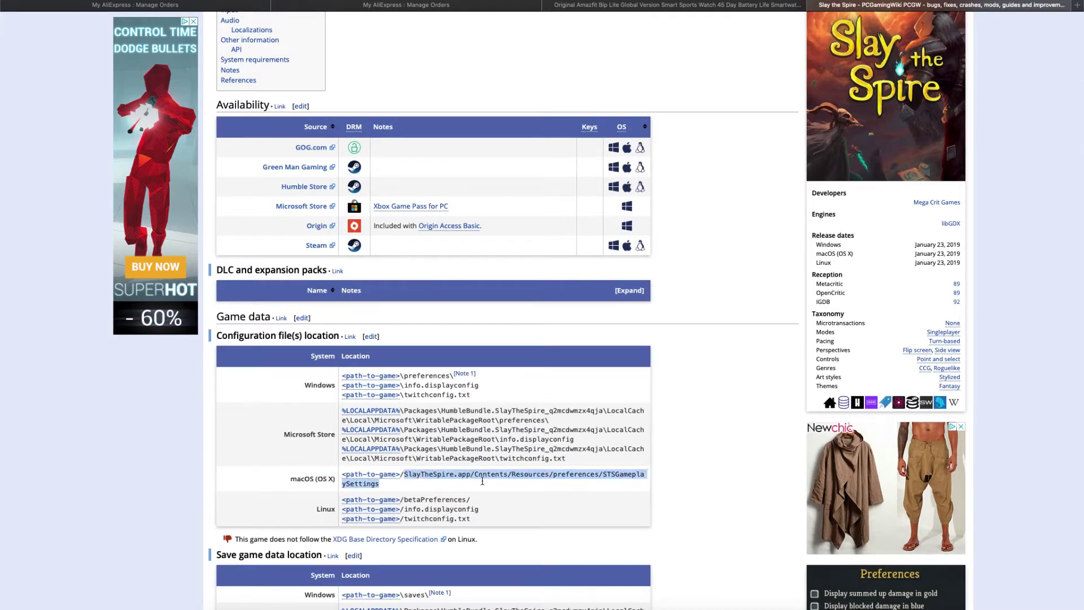
pyautogui.click(480, 483)
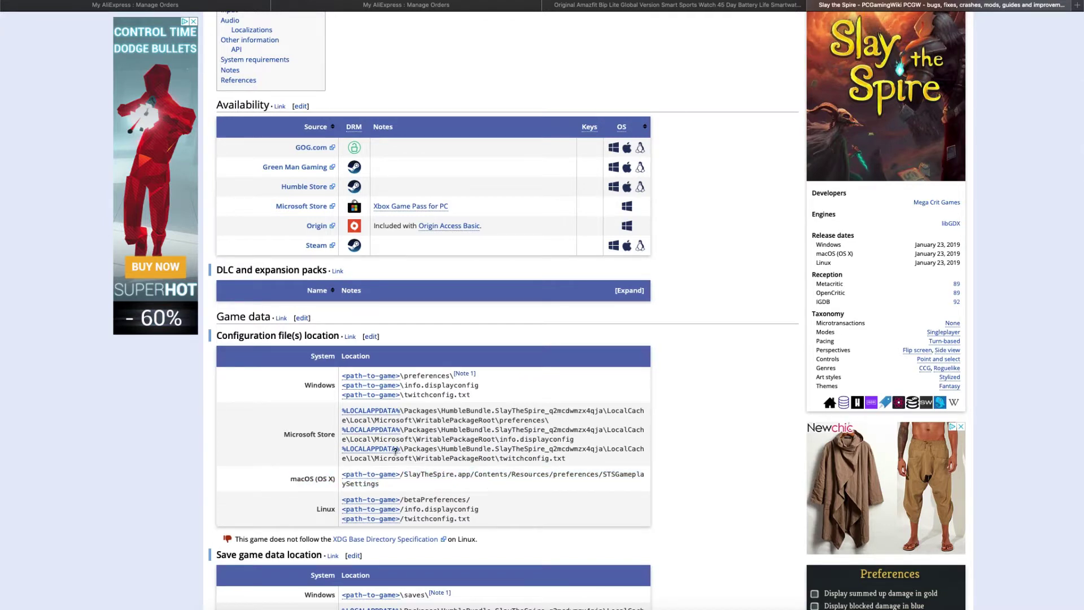
pyautogui.moveTo(300, 387); pyautogui.dragTo(449, 391)
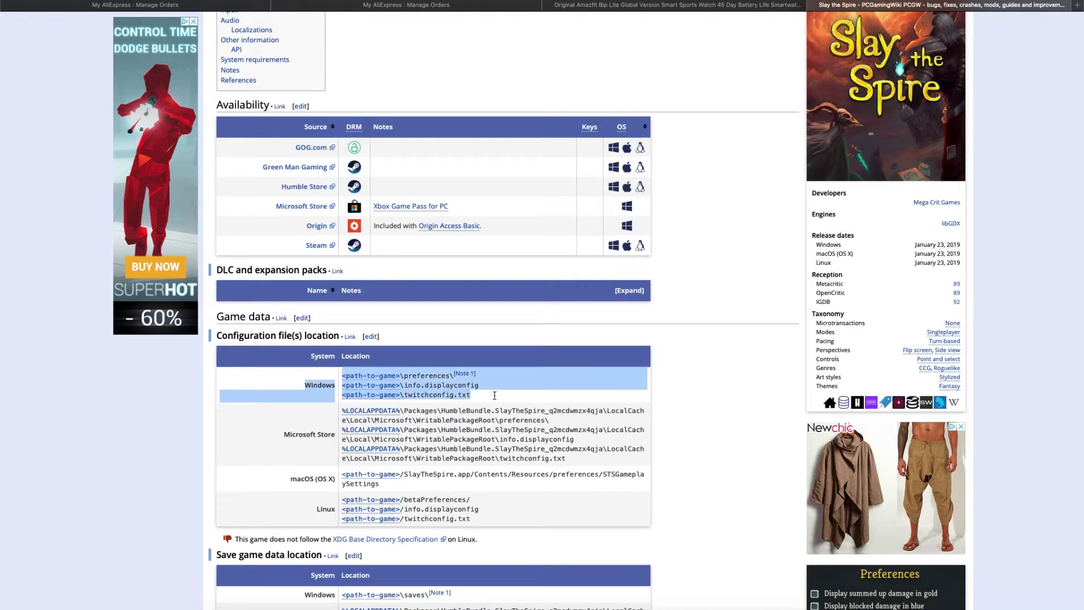
pyautogui.click(407, 378)
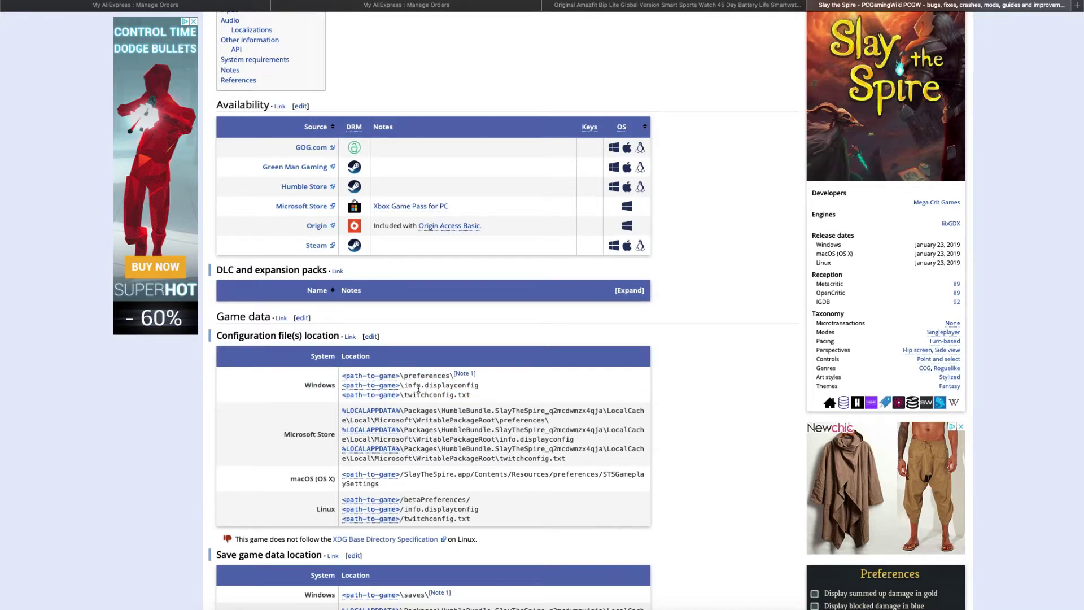
pyautogui.press('super+Tab')
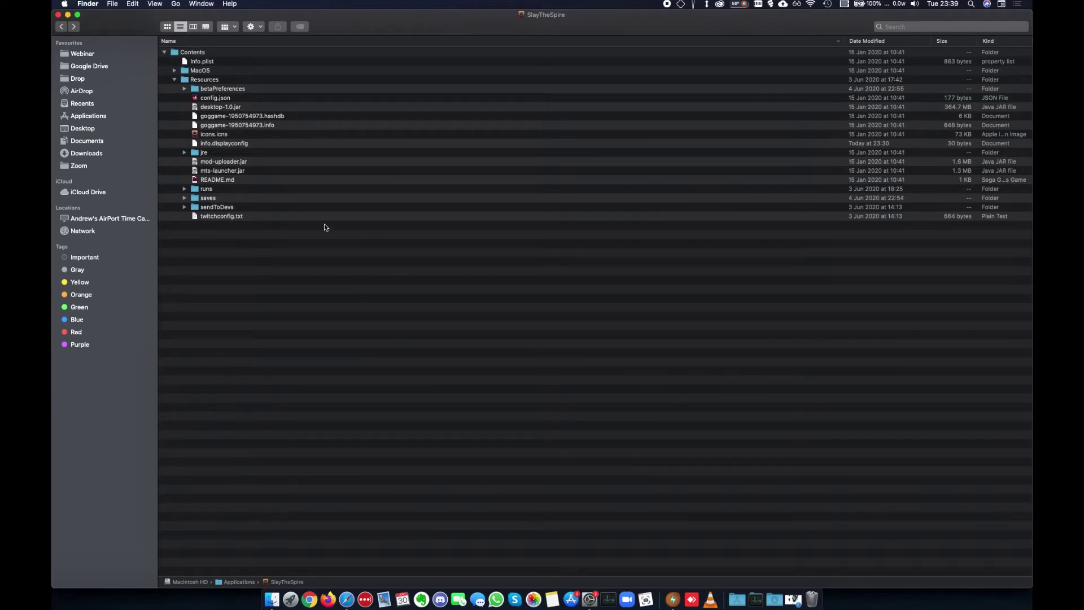
# Look over the betaPreferences, saves, runs and sendToDevs folders in Resources.
pyautogui.click(204, 90)
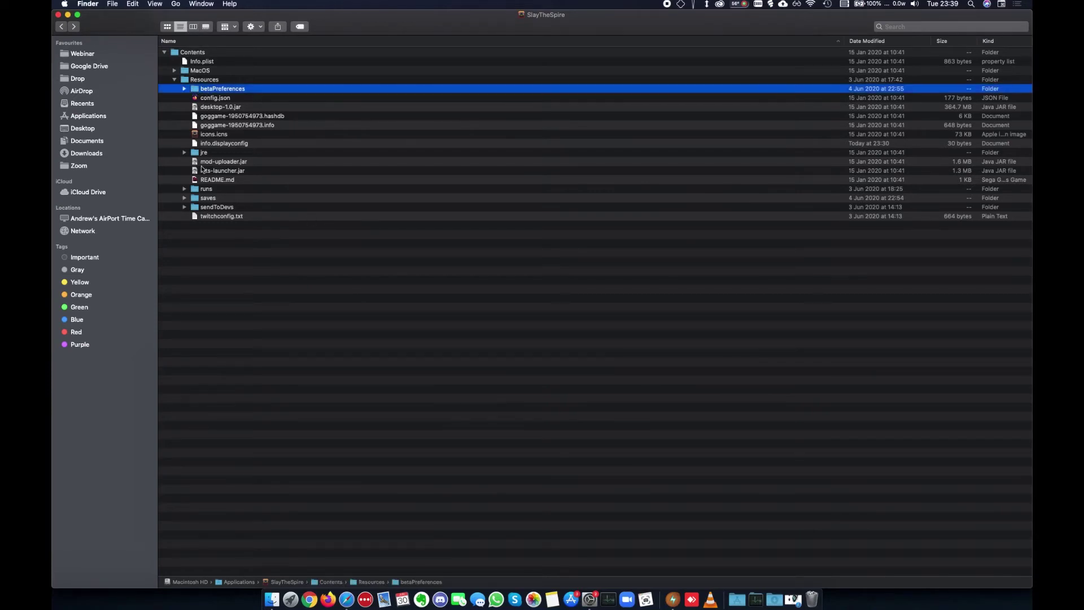
pyautogui.click(213, 200)
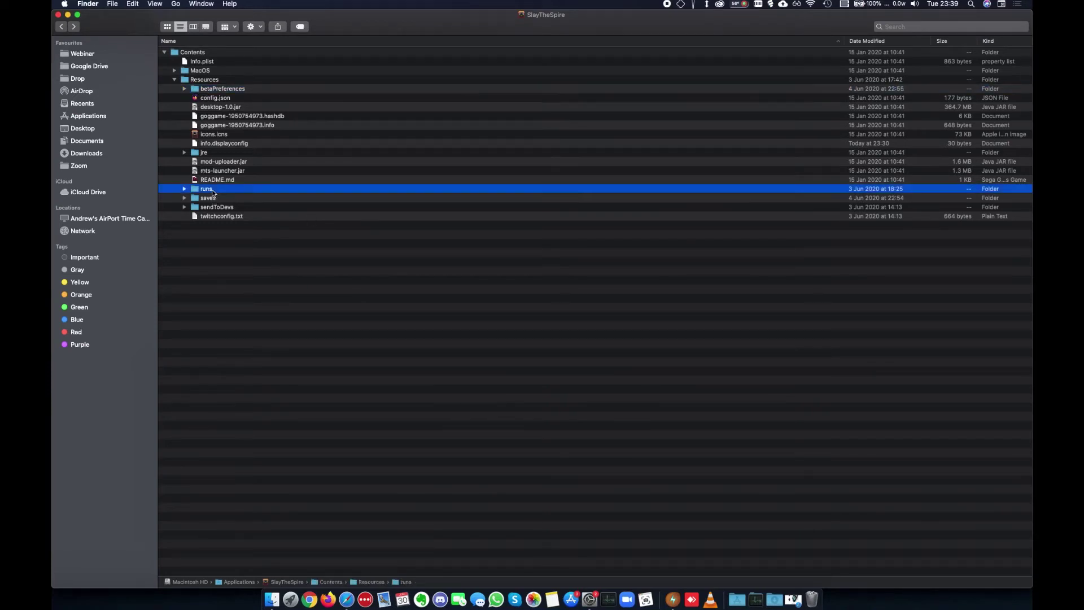
pyautogui.click(235, 90)
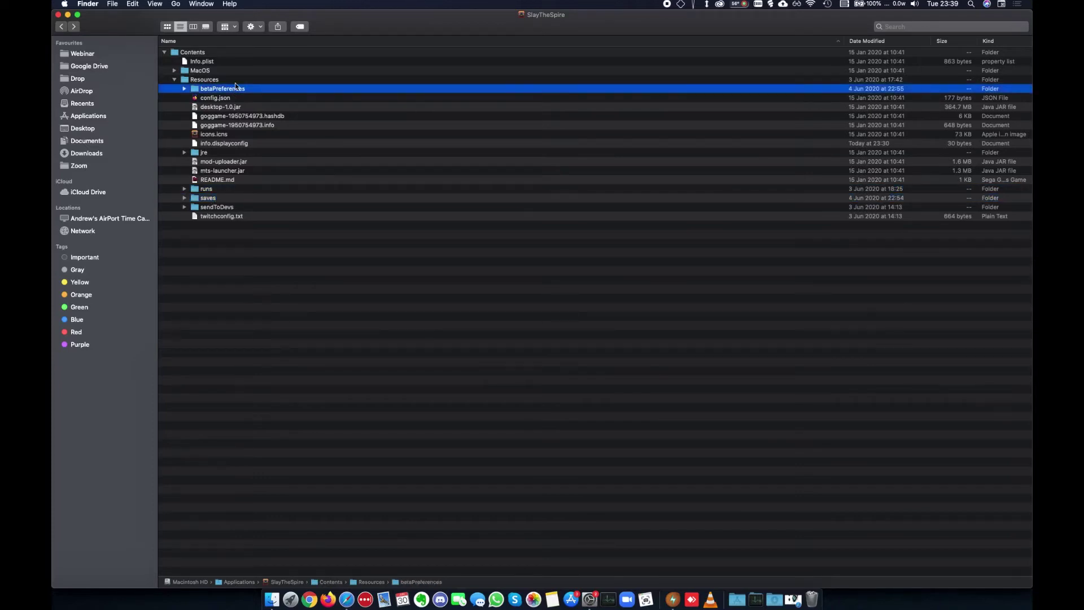
pyautogui.click(213, 191)
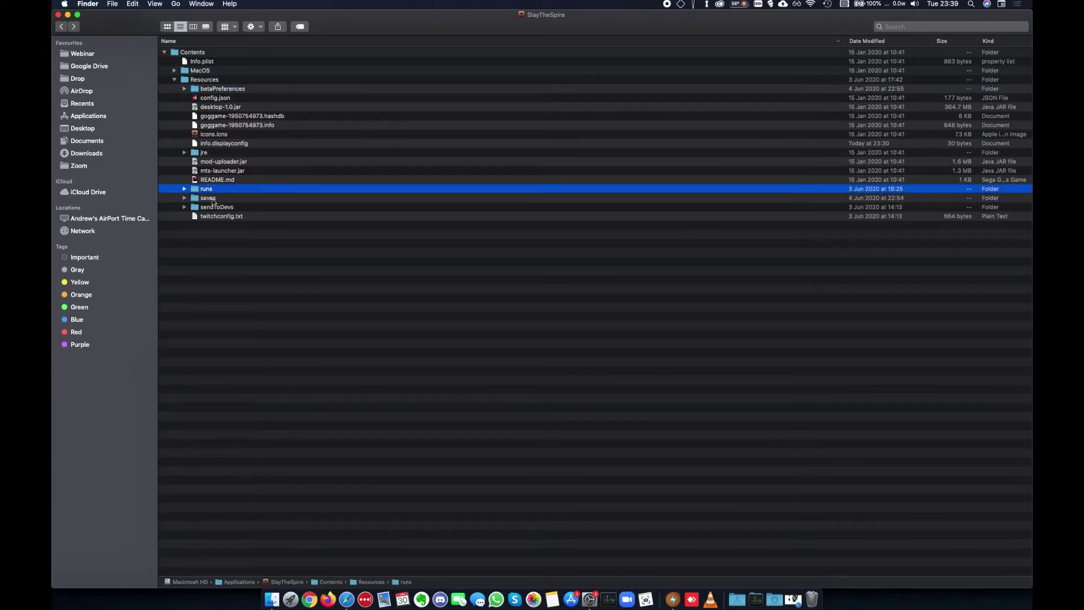
pyautogui.click(215, 207)
pyautogui.click(216, 200)
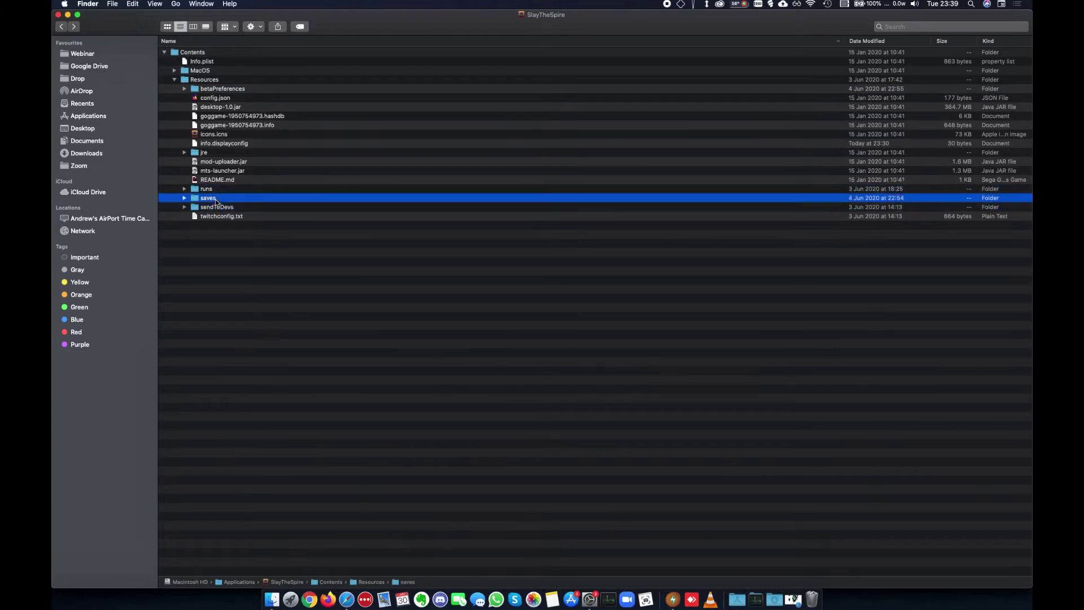
# Expand runs, IRONCLAD and THE_SILENT to inspect the individual .run files.
pyautogui.click(184, 191)
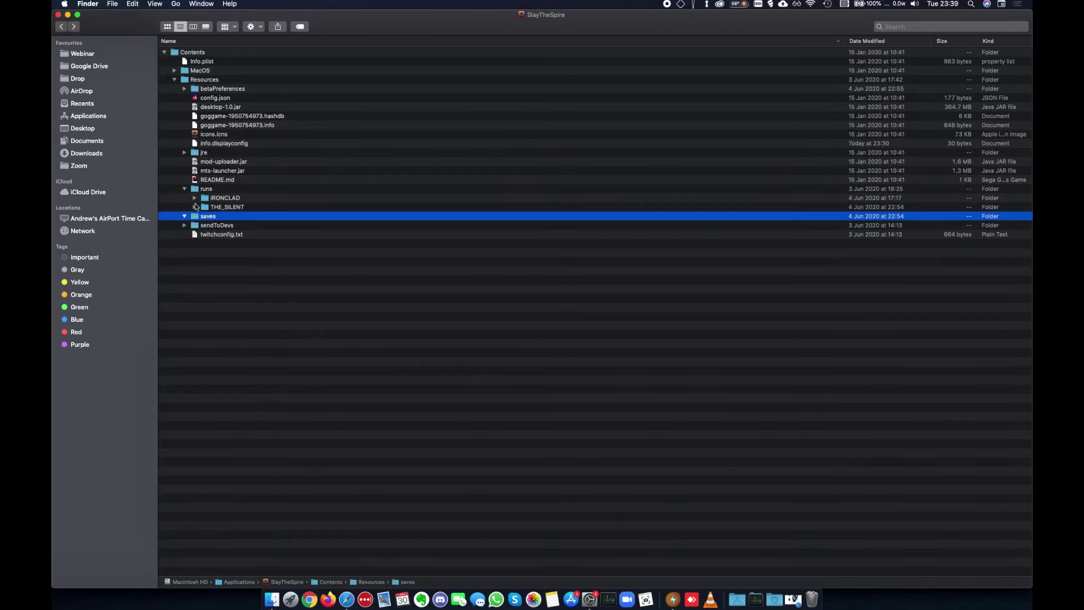
pyautogui.click(194, 199)
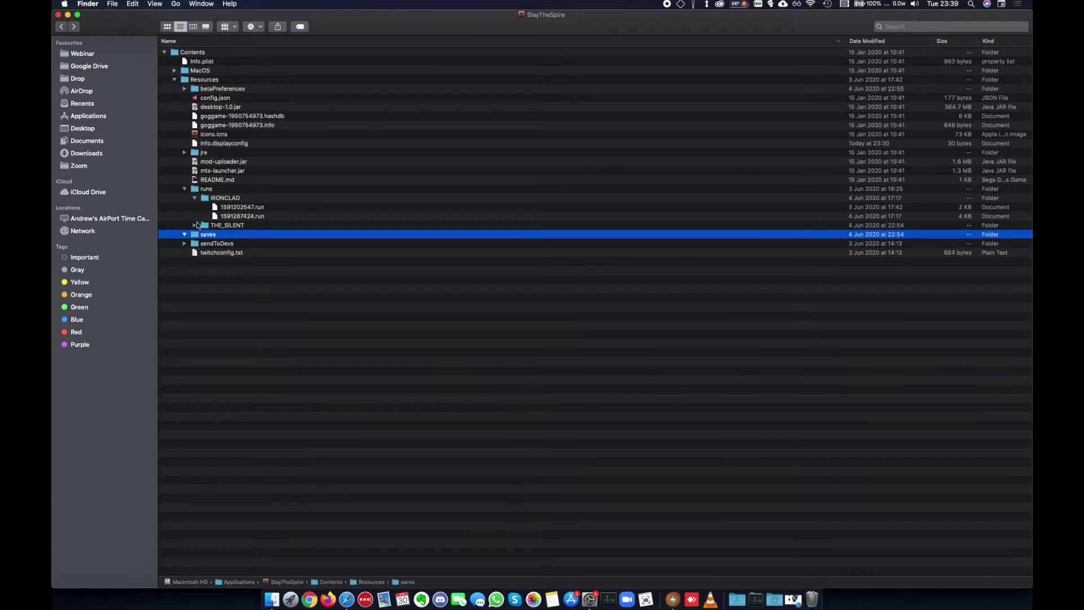
pyautogui.click(195, 225)
pyautogui.click(235, 244)
pyautogui.click(234, 237)
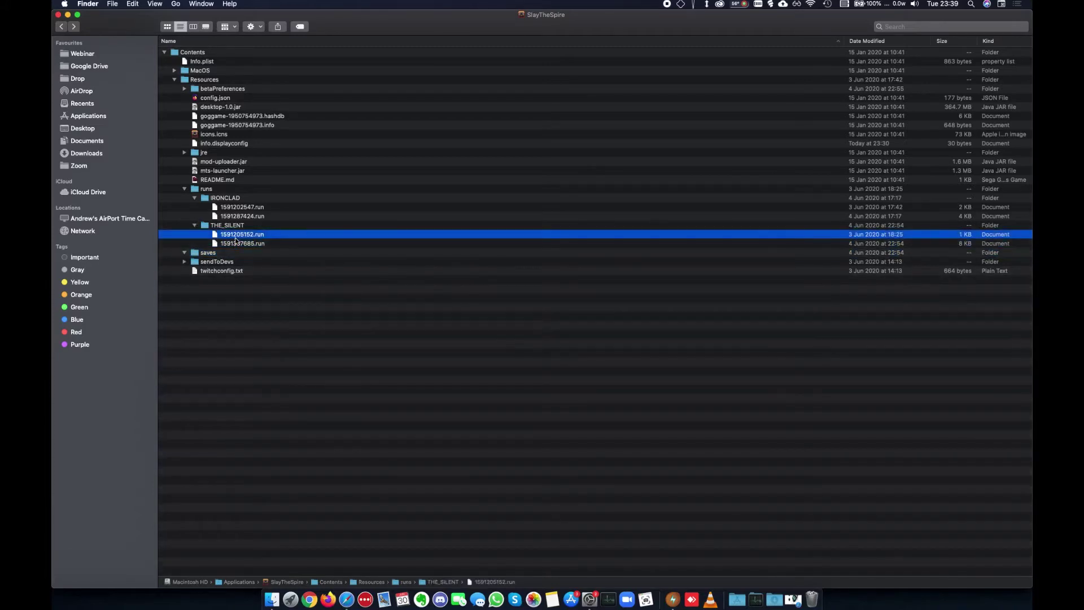
pyautogui.click(235, 218)
pyautogui.click(236, 209)
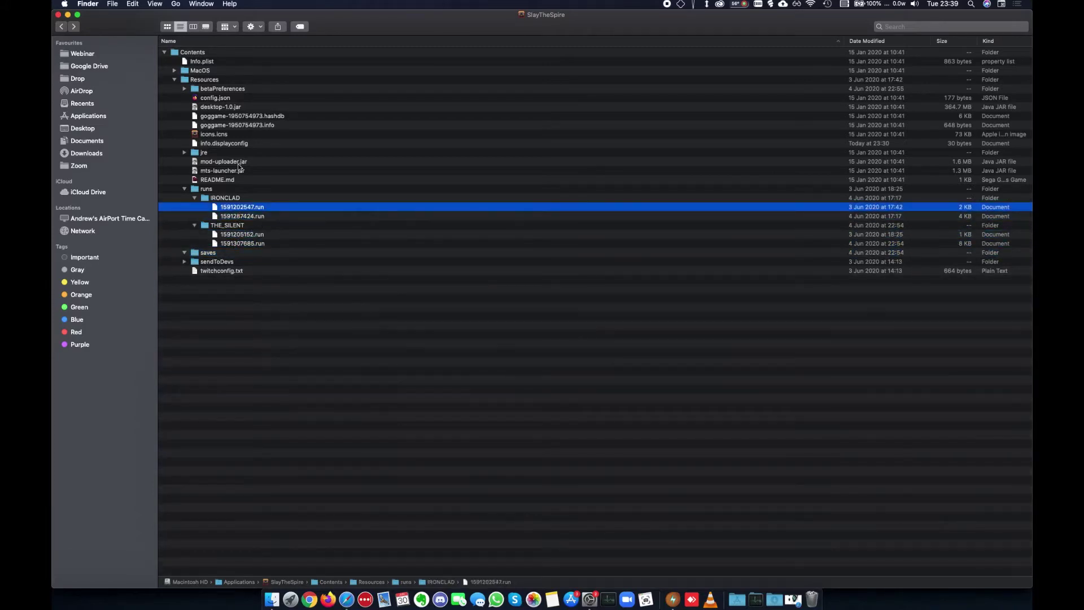
# Expand betaPreferences to view STSAchievements, then collapse betaPreferences and runs.
pyautogui.click(185, 89)
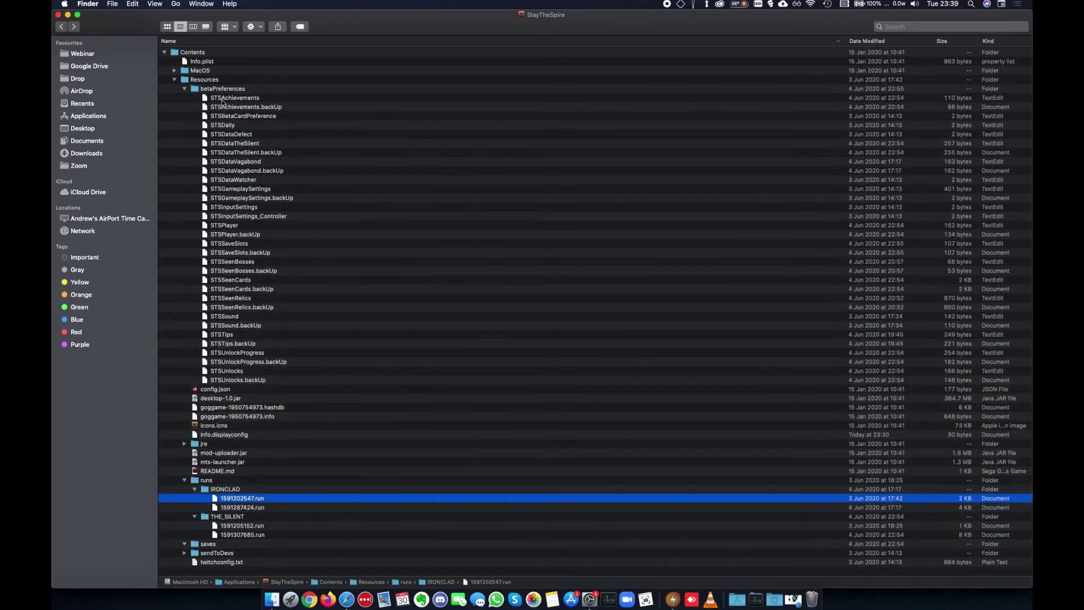
pyautogui.click(223, 100)
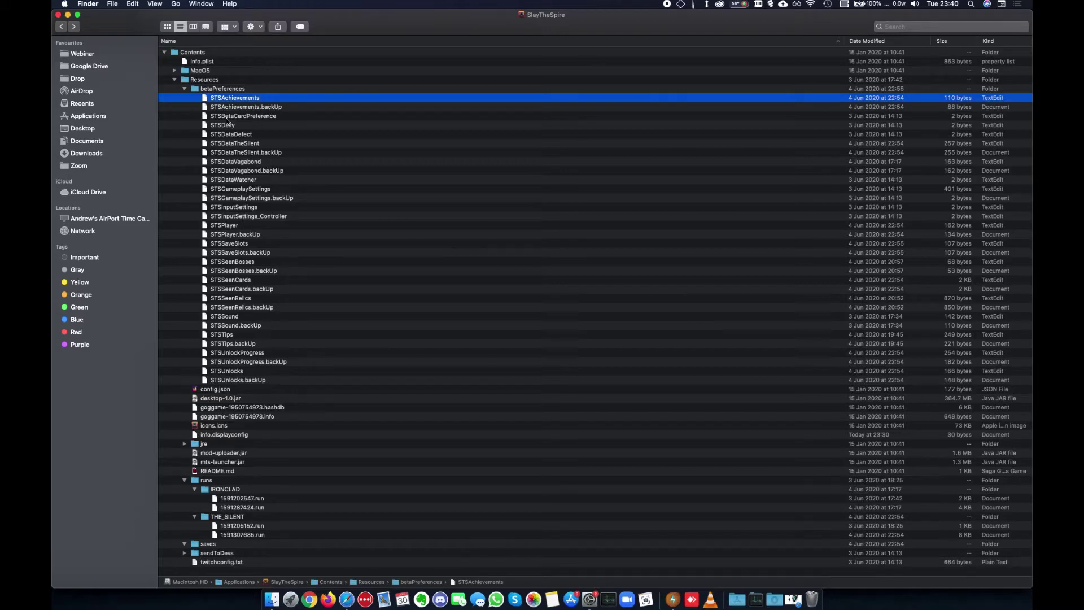
pyautogui.click(184, 88)
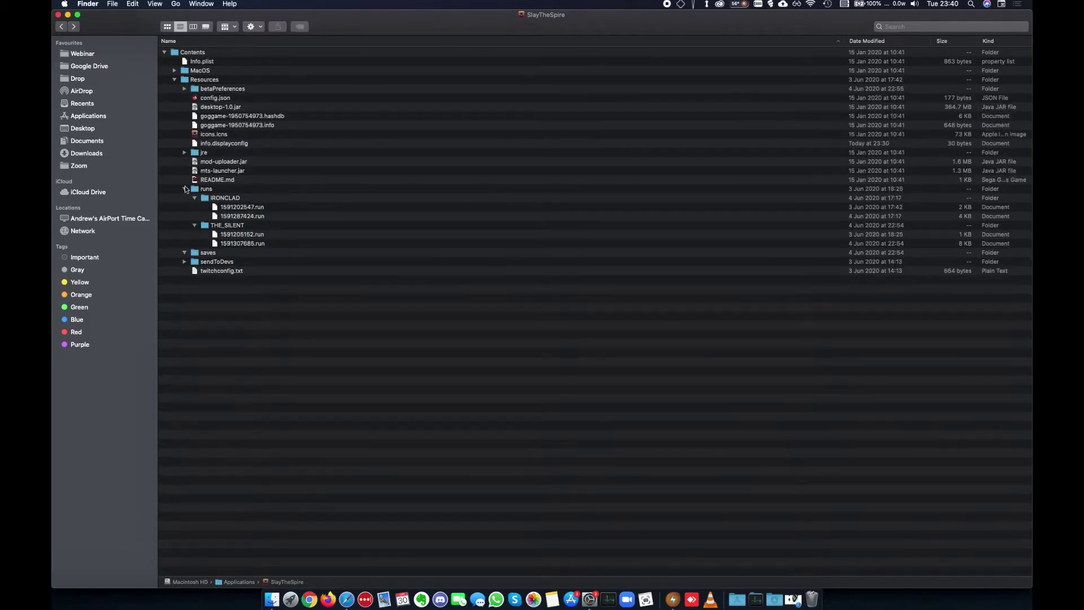
pyautogui.click(184, 189)
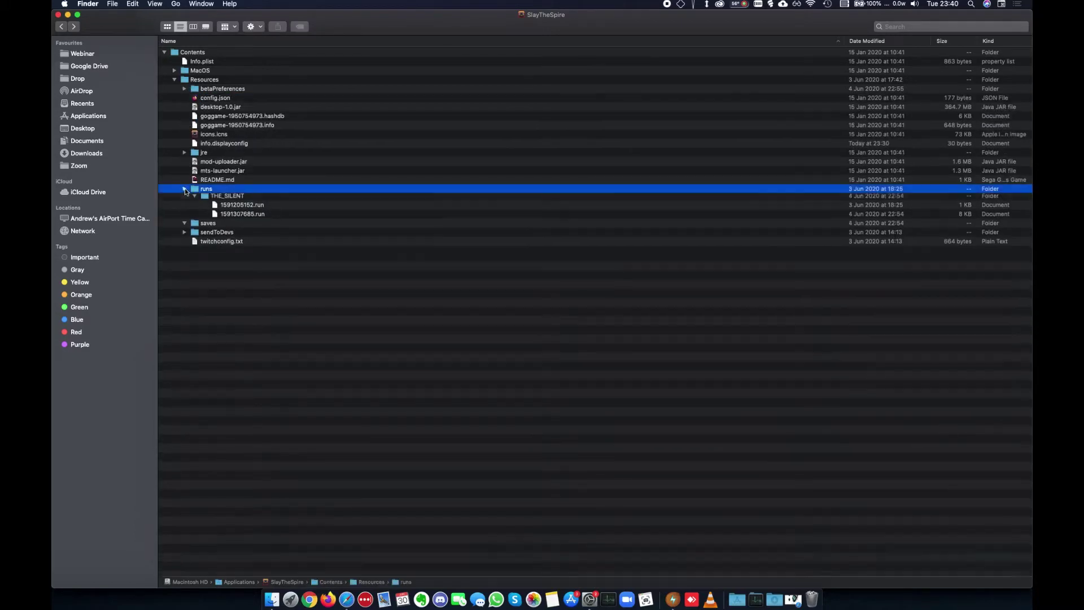
# Compress the betaPreferences, runs and saves folders together into a zip.
pyautogui.click(211, 89)
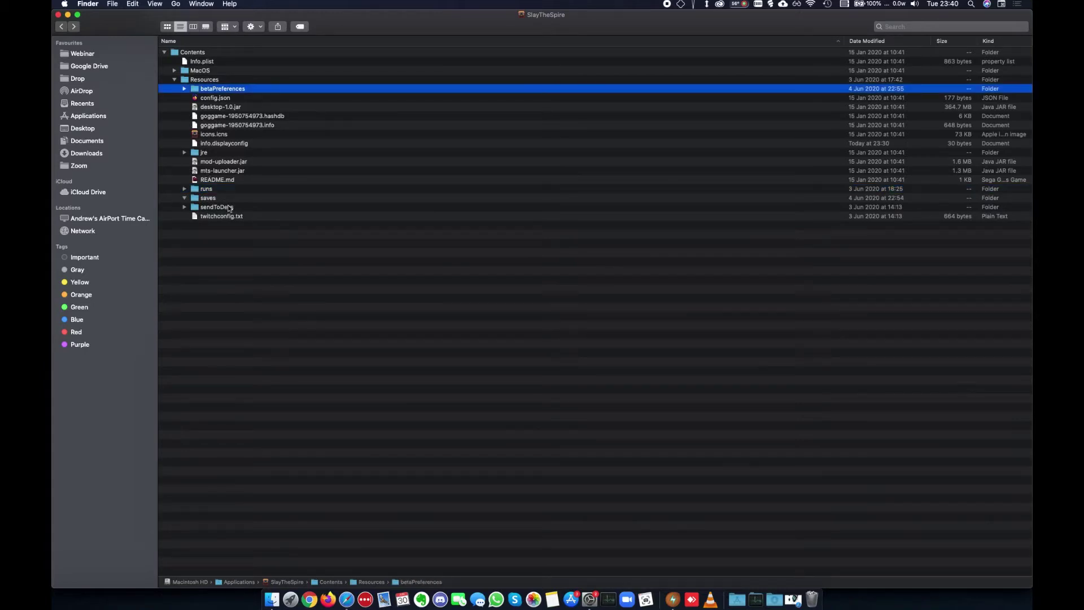
pyautogui.keyDown('super'); pyautogui.click(207, 189); pyautogui.keyUp('super')
pyautogui.keyDown('super'); pyautogui.click(213, 199); pyautogui.keyUp('super')
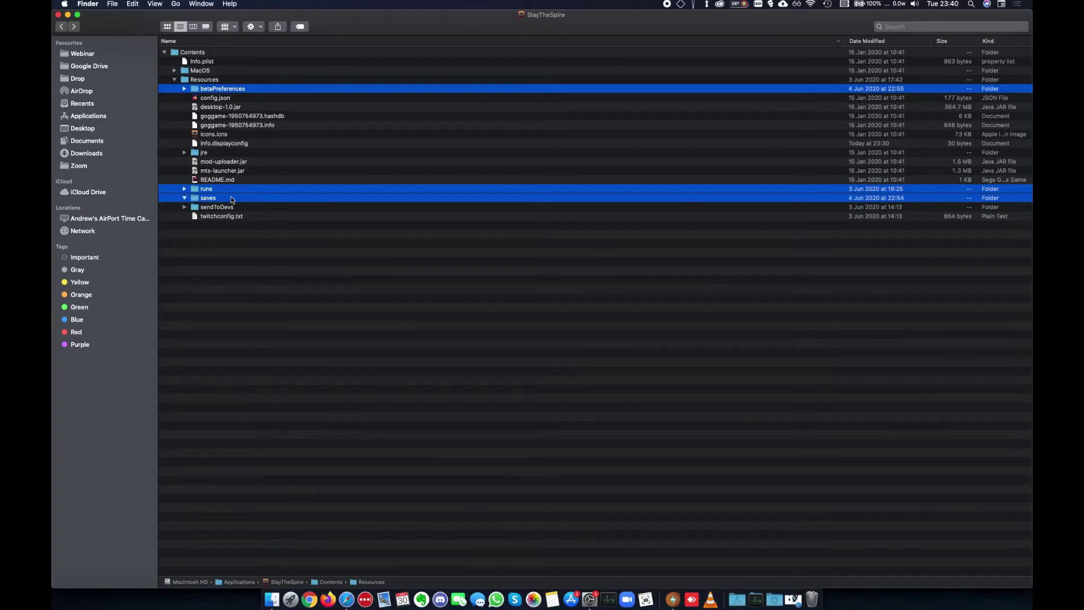
pyautogui.rightClick(232, 199)
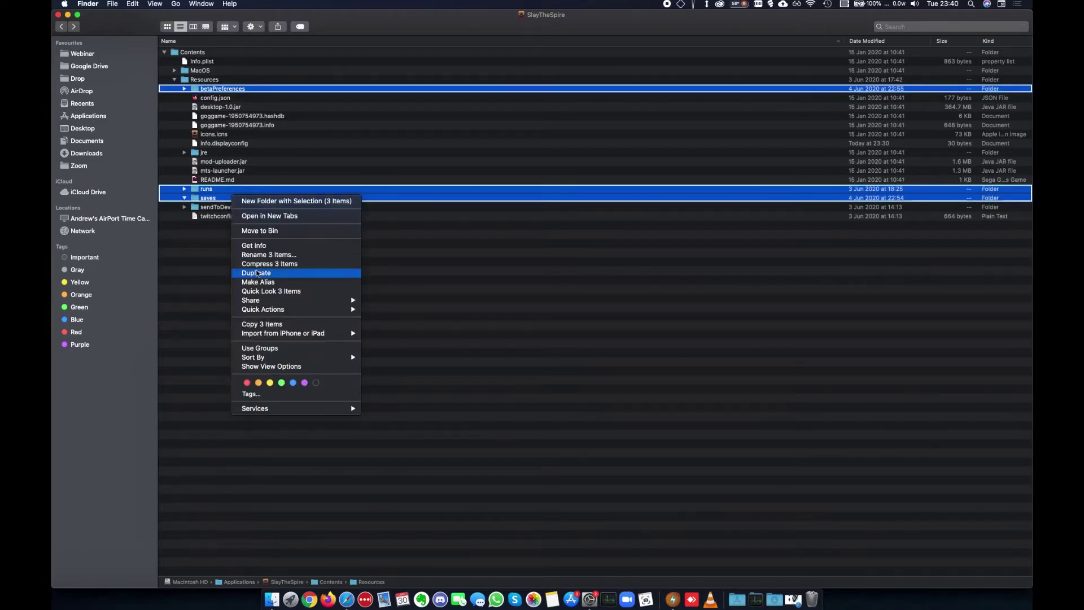
pyautogui.moveTo(286, 308)
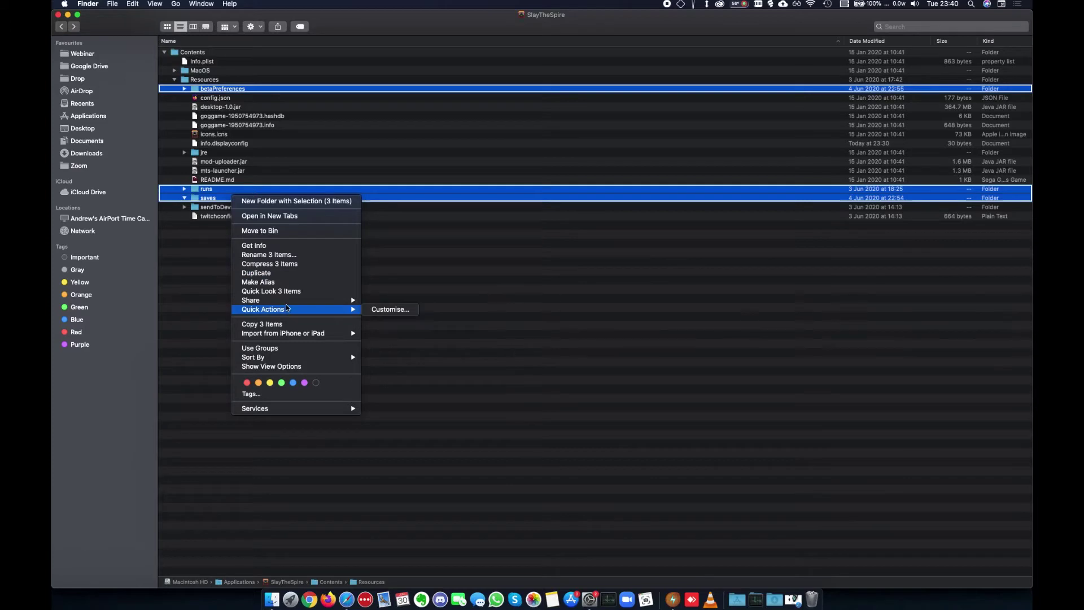
pyautogui.click(310, 264)
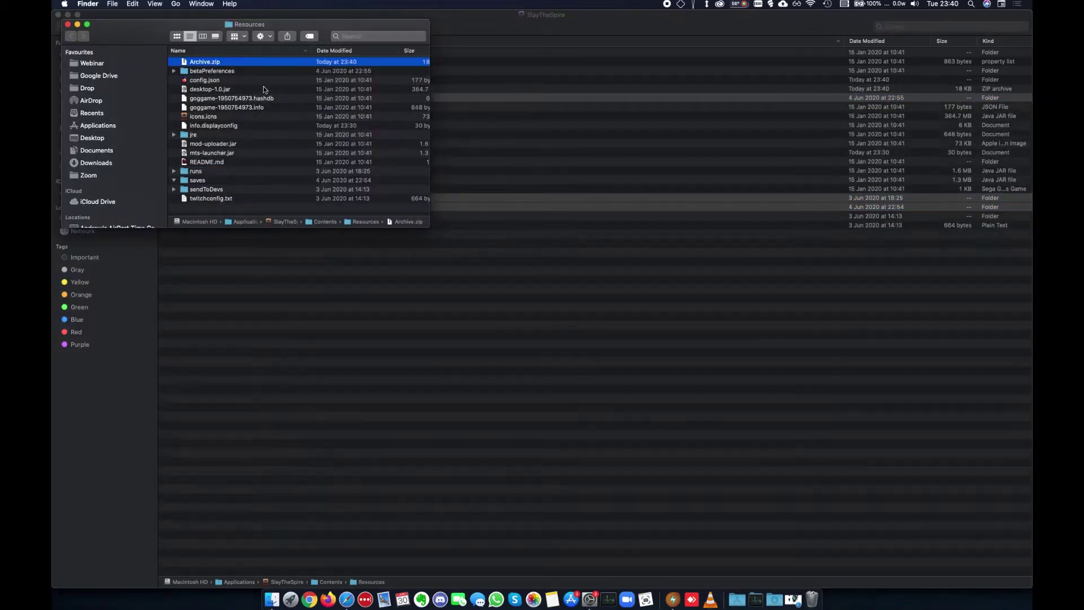
# Close the extra Resources window and select the new Archive.zip.
pyautogui.moveTo(147, 29); pyautogui.dragTo(304, 200)
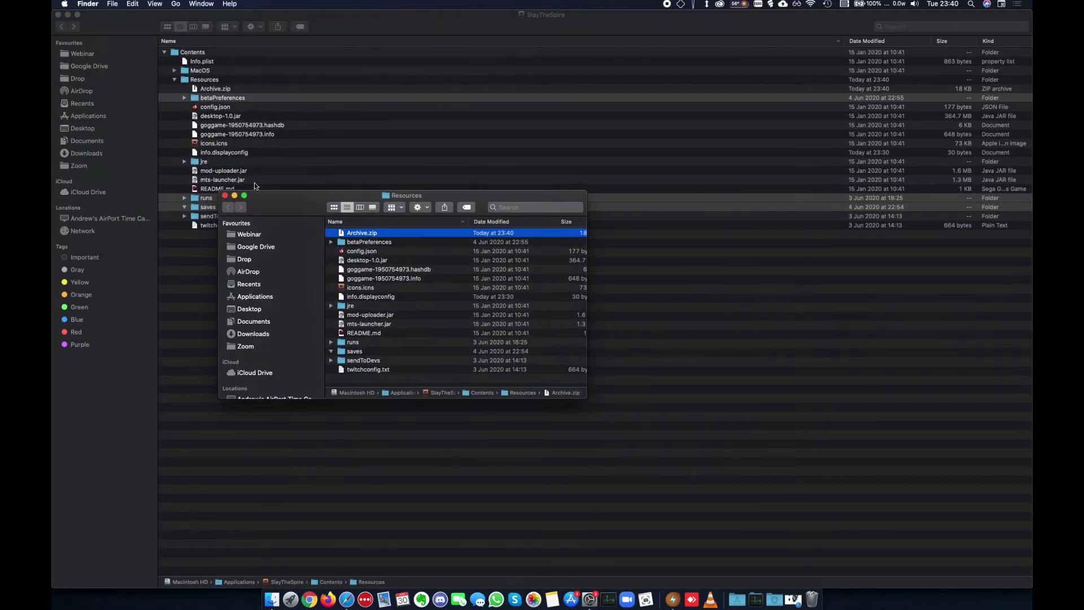
pyautogui.click(225, 196)
pyautogui.click(195, 90)
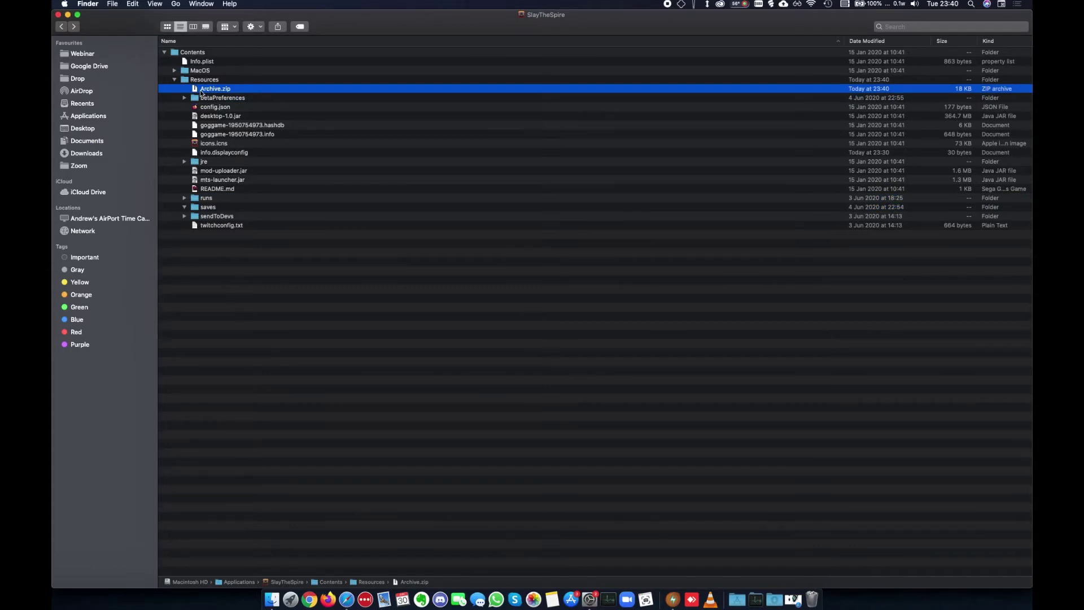
# Rename Archive.zip to Documents-Mac.zip.
pyautogui.press('Return')
pyautogui.write('Documents')
pyautogui.write('-Mac')
pyautogui.press('Return')
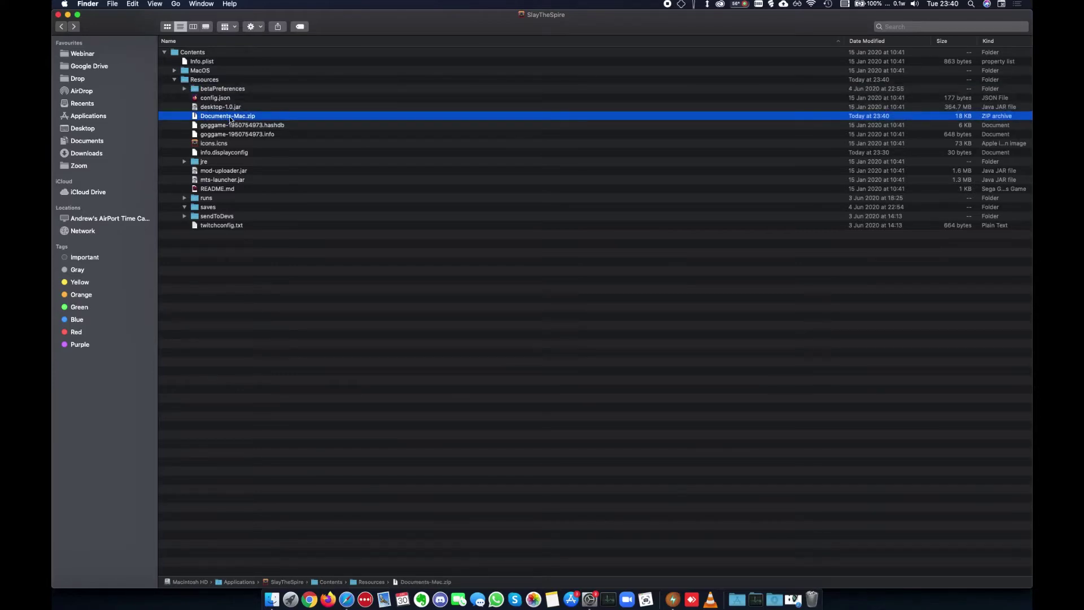
# AirDrop Documents-Mac.zip to the iPhone.
pyautogui.rightClick(273, 118)
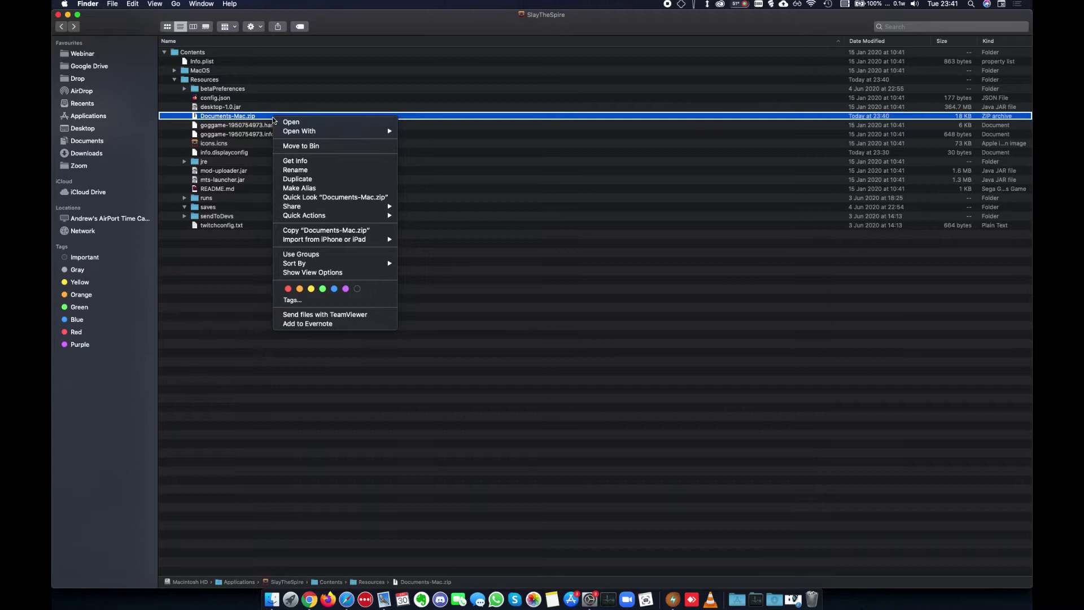
pyautogui.moveTo(319, 207)
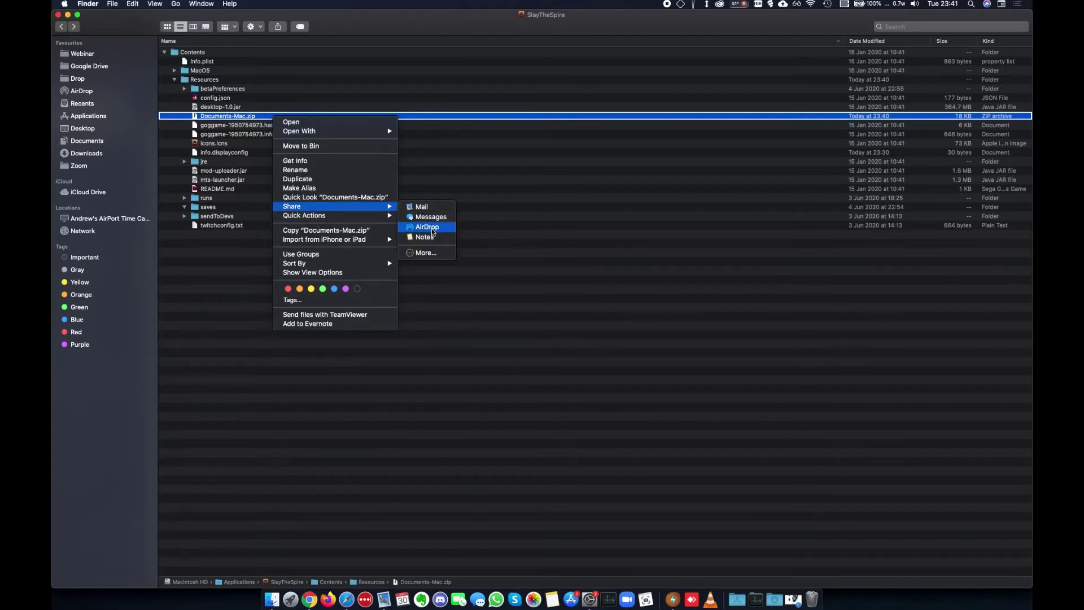
pyautogui.click(431, 258)
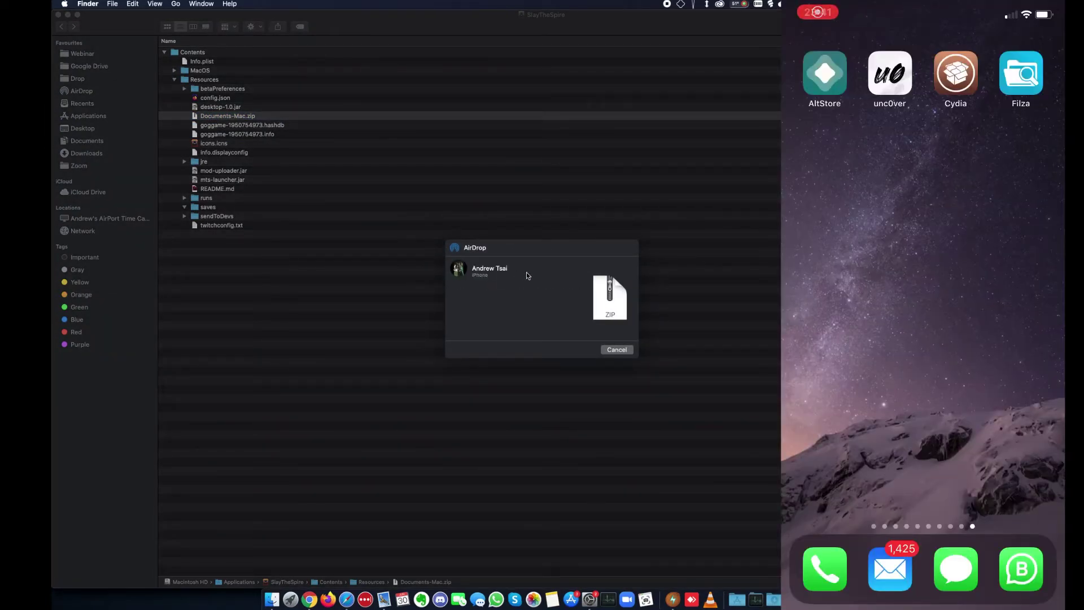
pyautogui.click(489, 271)
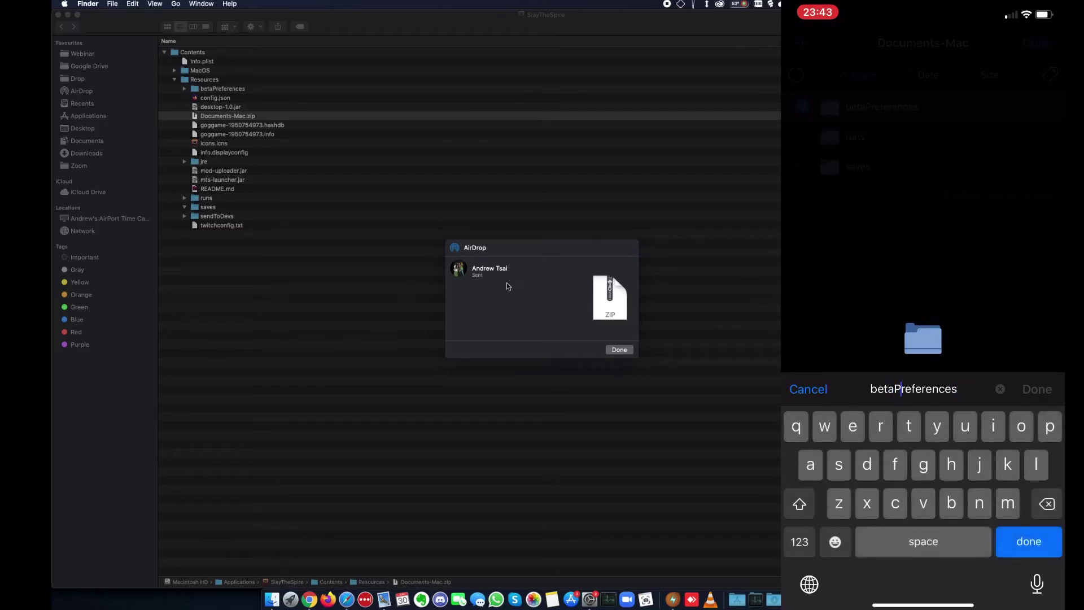
pyautogui.press('BackSpace')
pyautogui.press('BackSpace')
pyautogui.press('BackSpace')
pyautogui.press('BackSpace')
pyautogui.press('BackSpace')
pyautogui.write('p')
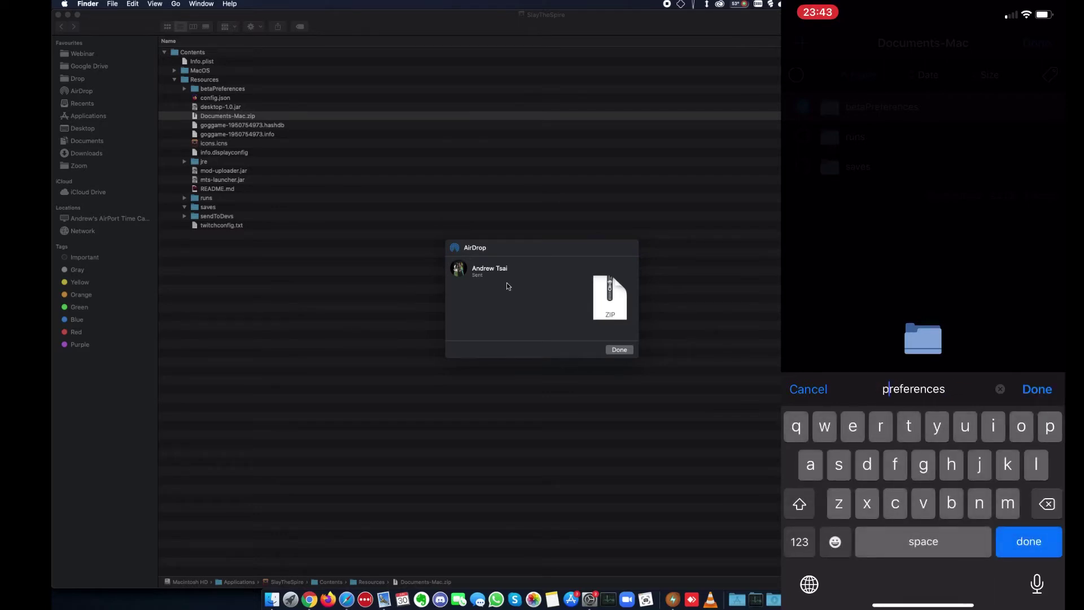
pyautogui.press('BackSpace')
pyautogui.write('p')
pyautogui.press('Return')
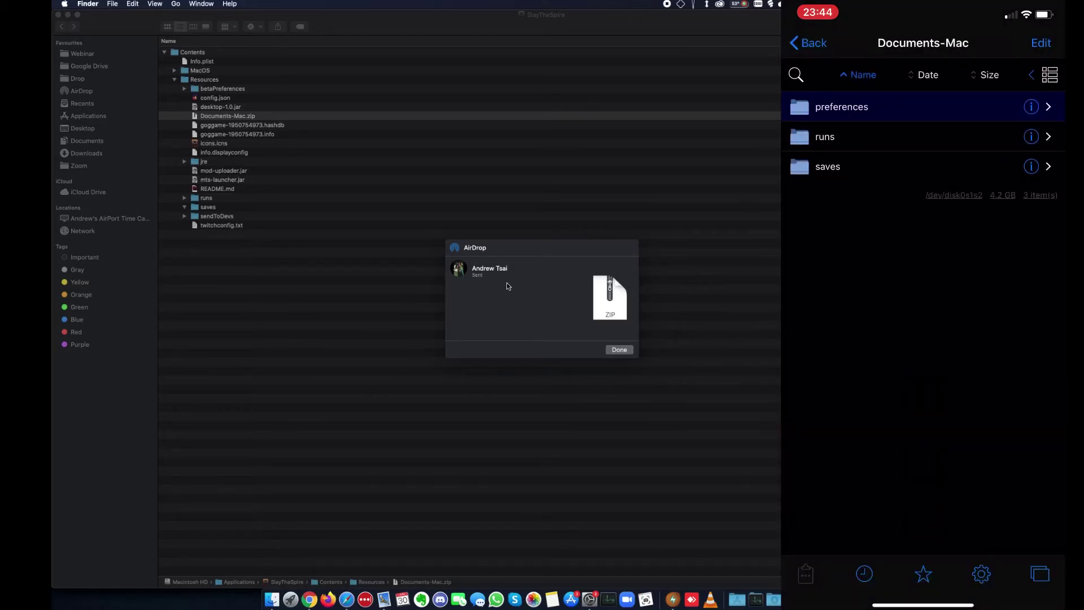
pyautogui.click(808, 43)
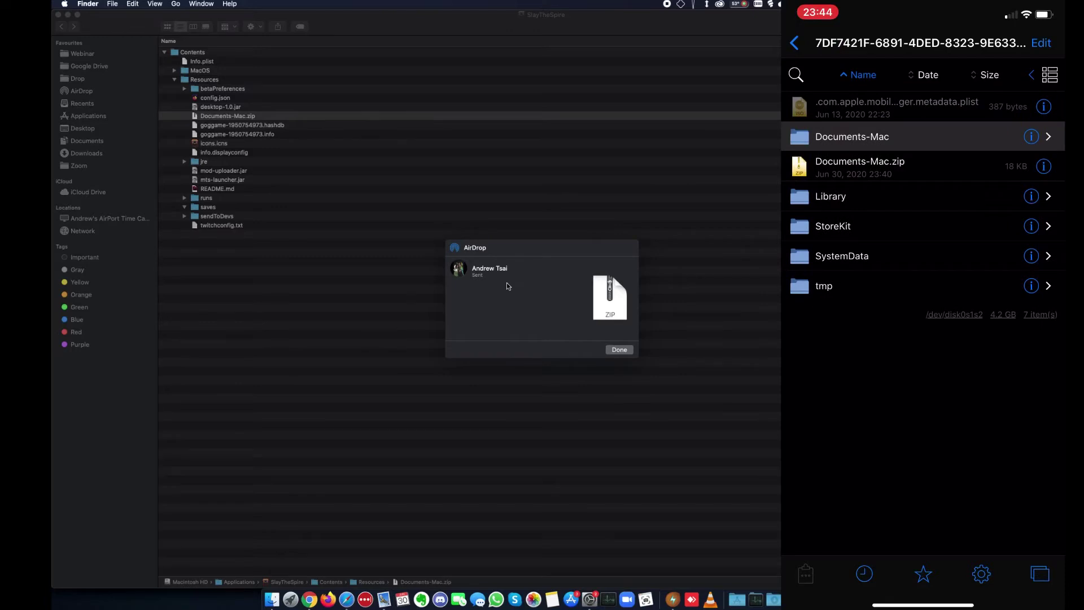
pyautogui.click(1040, 43)
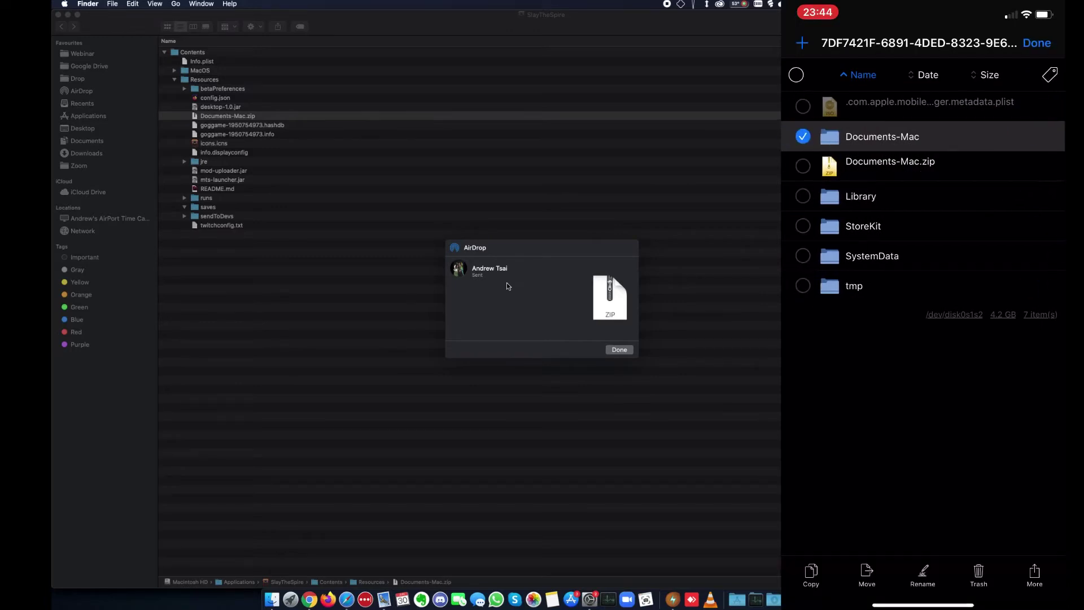
pyautogui.click(923, 573)
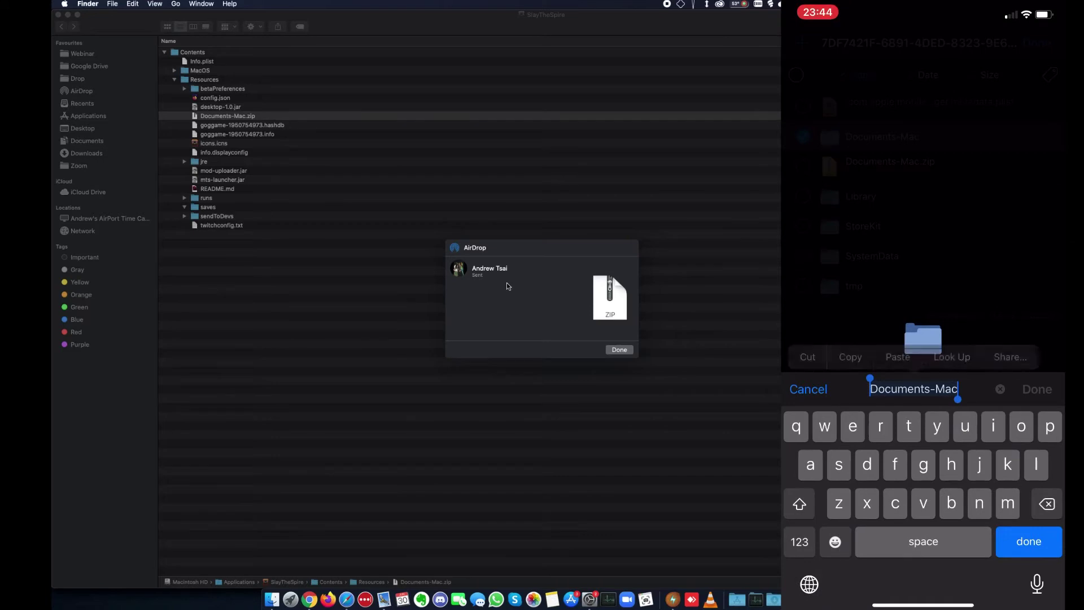
pyautogui.click(959, 389)
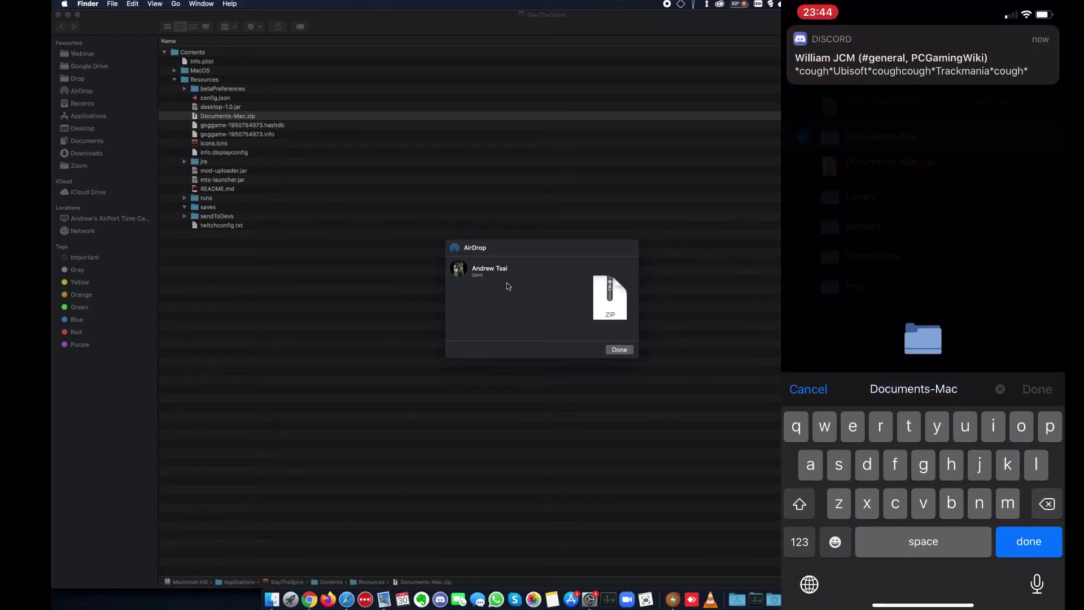
pyautogui.press('BackSpace')
pyautogui.press('BackSpace')
pyautogui.press('BackSpace')
pyautogui.press('BackSpace')
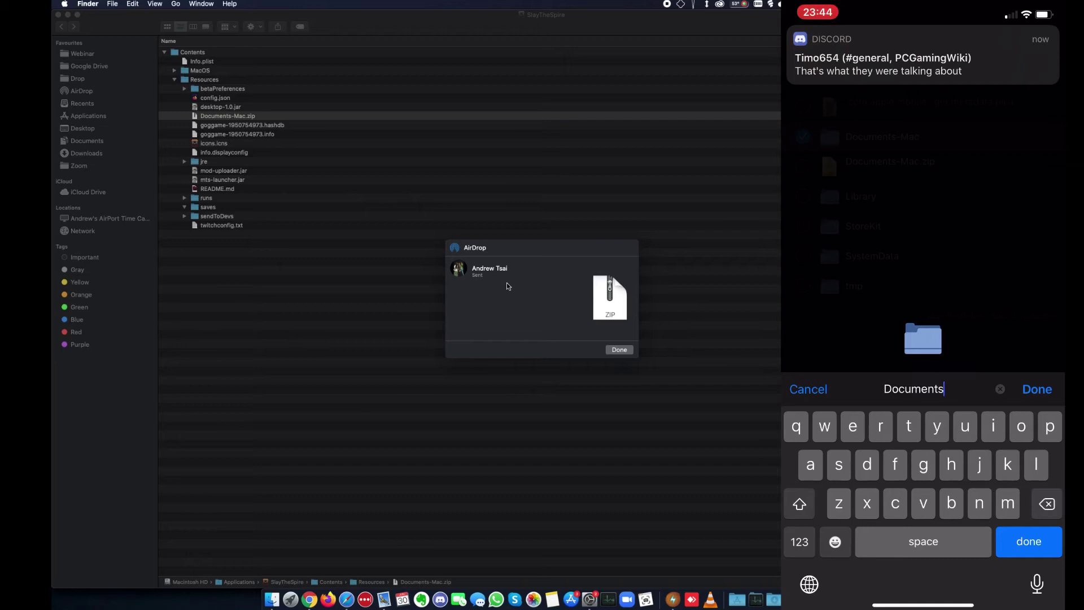
pyautogui.click(1037, 389)
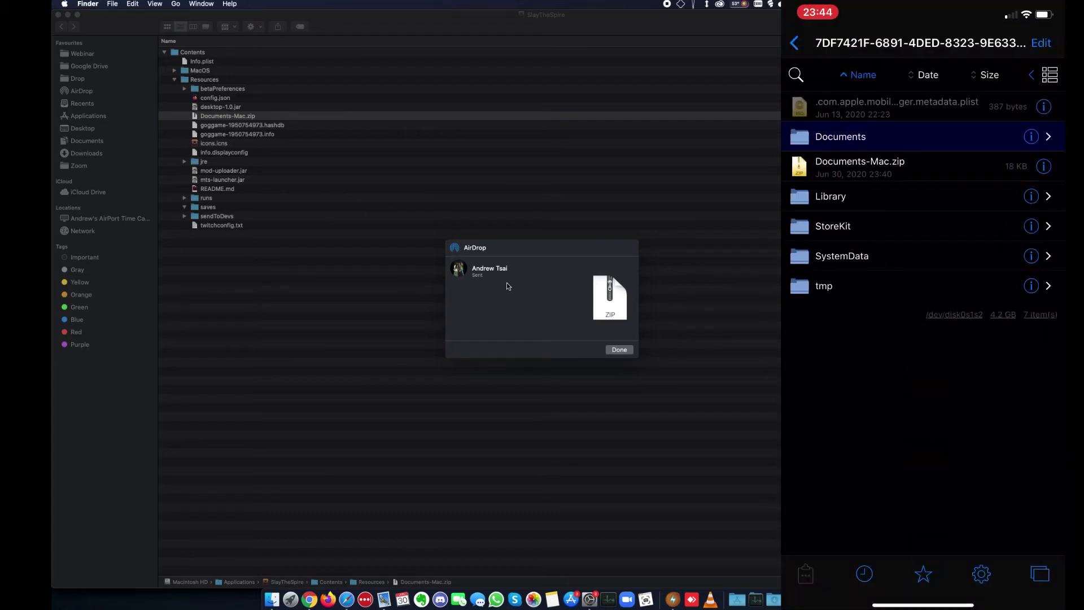
pyautogui.click(1031, 136)
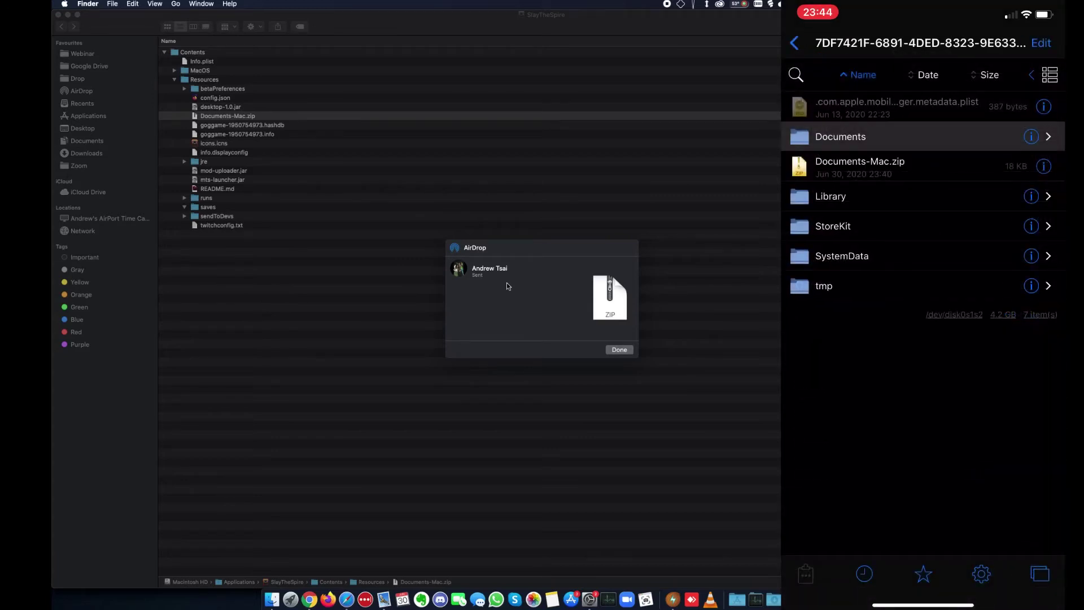
pyautogui.click(841, 136)
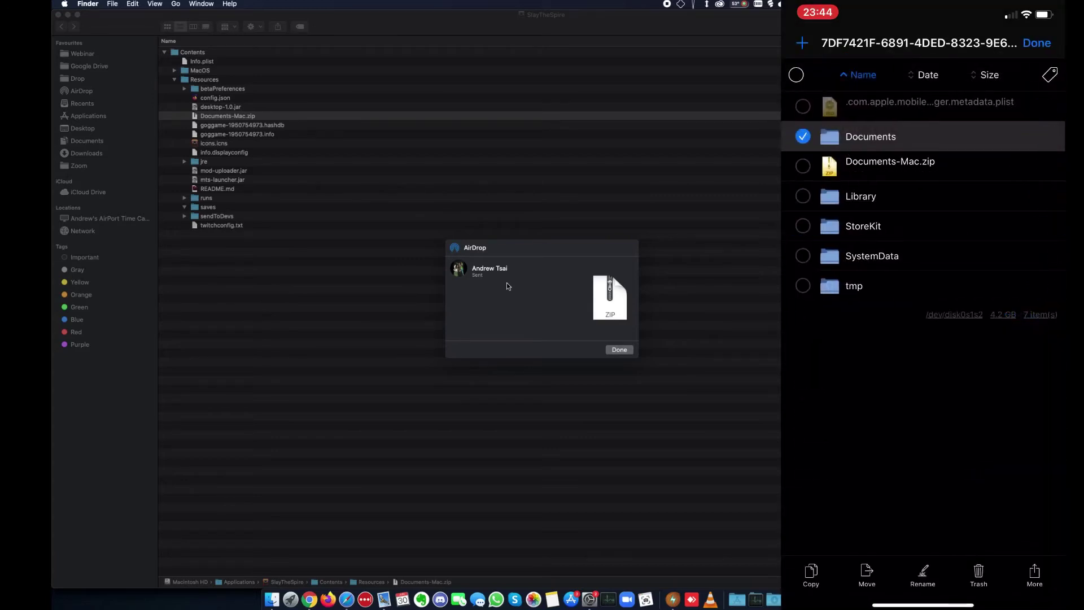
pyautogui.click(923, 575)
pyautogui.click(808, 389)
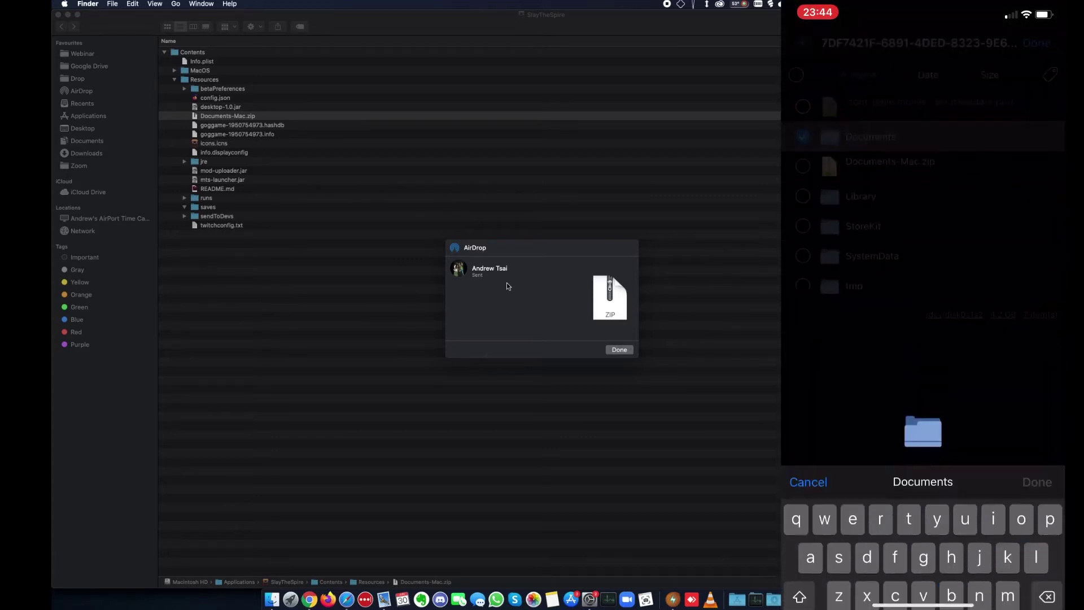
pyautogui.click(1037, 43)
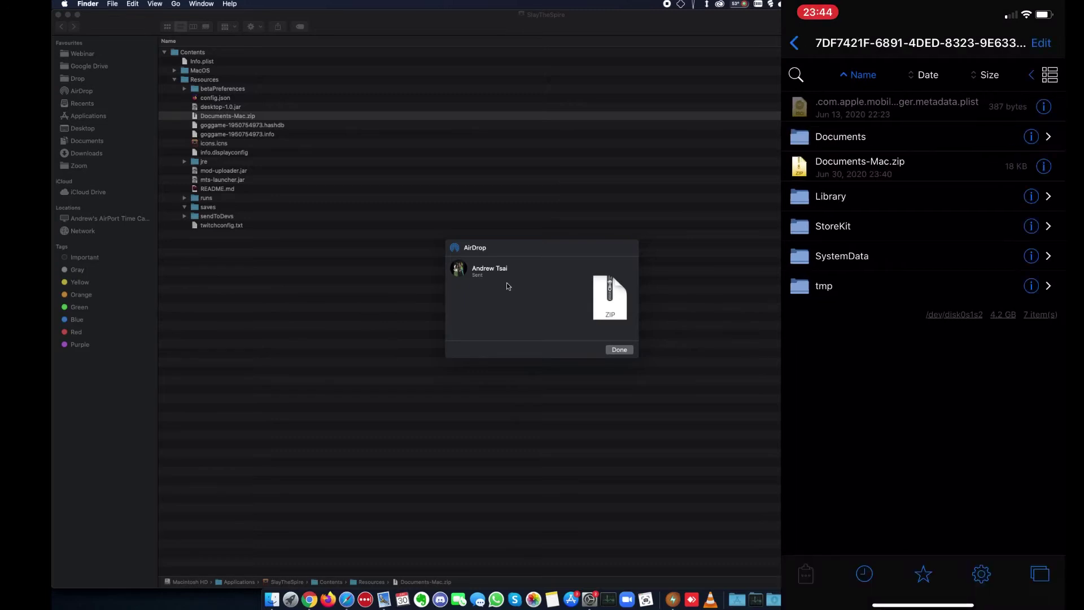
# Switch from Filza to the Slay the Spire game via the app switcher.
pyautogui.moveTo(923, 604); pyautogui.dragTo(923, 367)
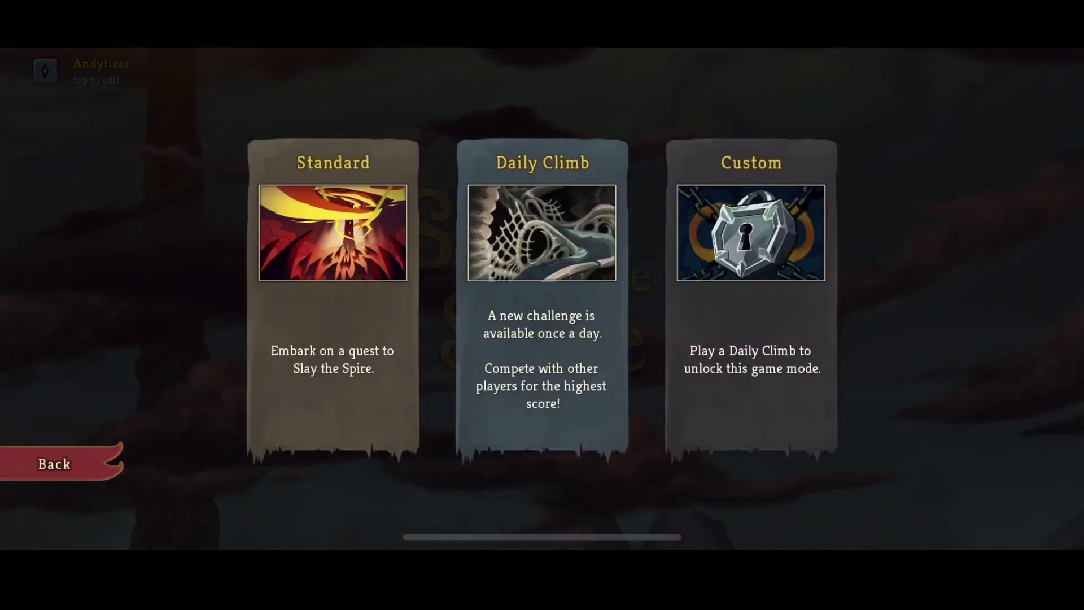
# Preview the Silent, Ironclad and Defect in Standard character selection, then back out to the title.
pyautogui.click(334, 305)
pyautogui.click(486, 439)
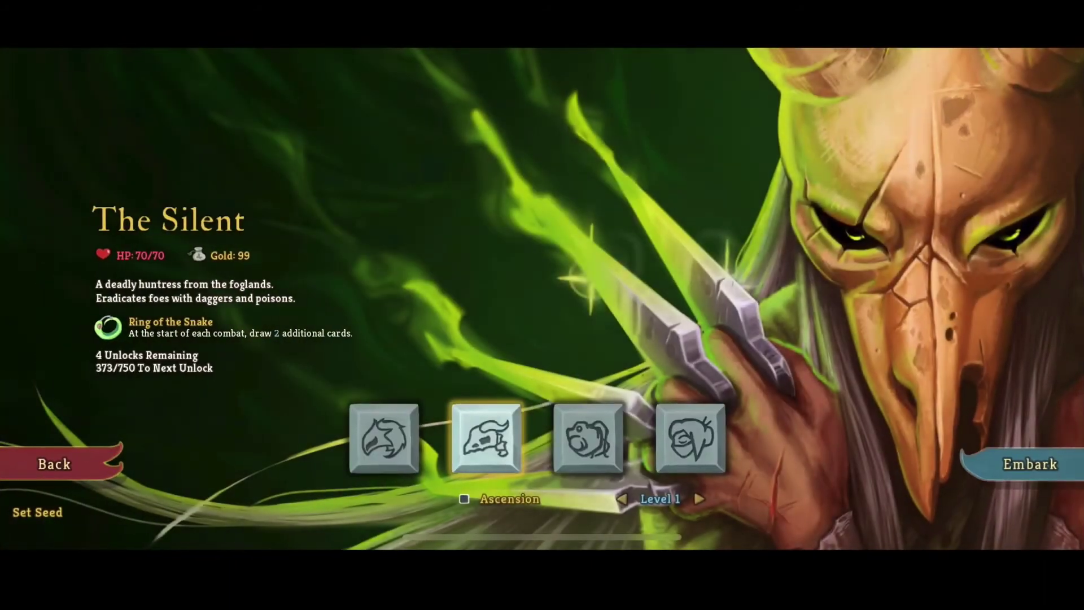
pyautogui.click(384, 438)
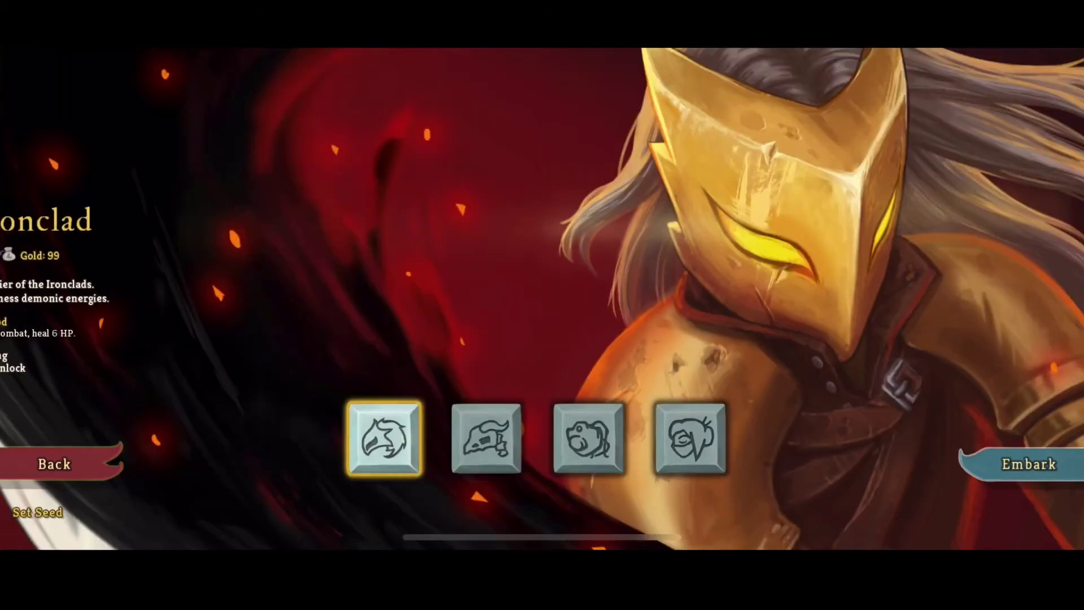
pyautogui.click(486, 438)
pyautogui.click(589, 439)
pyautogui.click(55, 464)
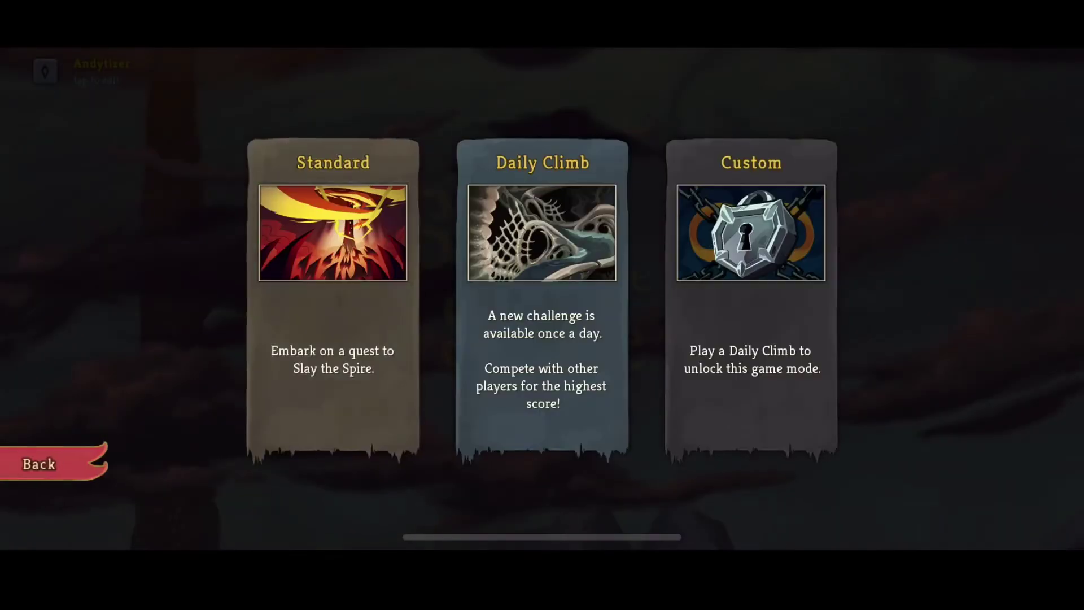
pyautogui.click(39, 459)
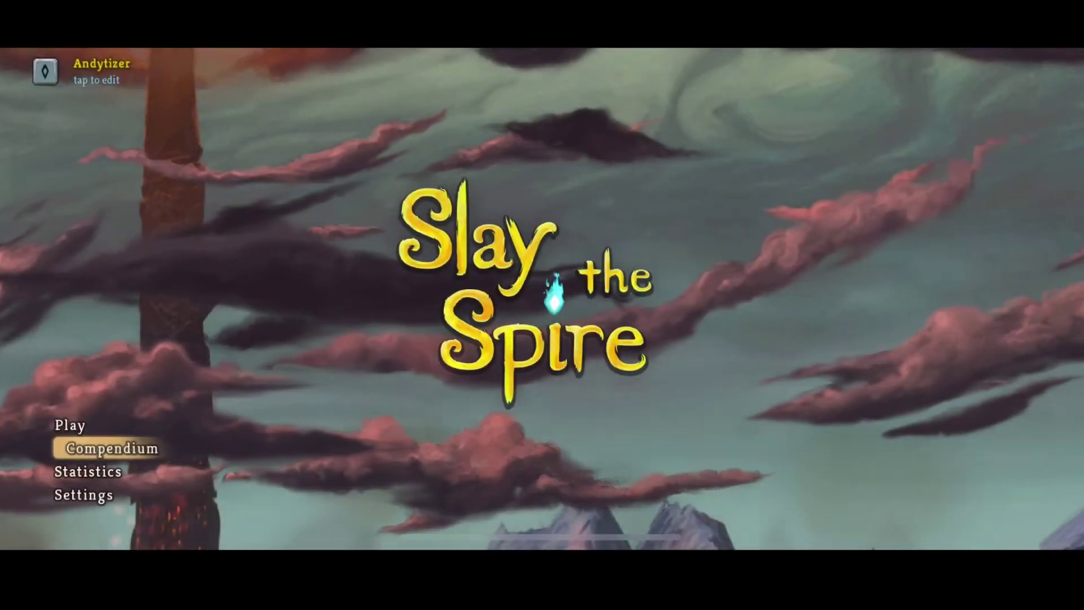
# Page through past runs in Statistics > Run History, then return to the main menu.
pyautogui.click(87, 471)
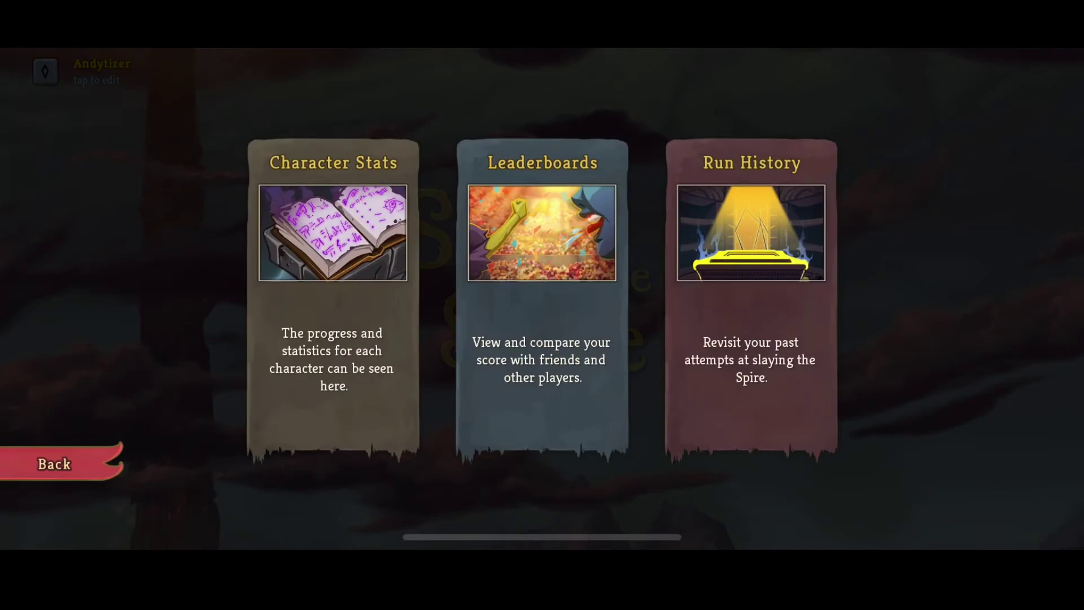
pyautogui.click(751, 294)
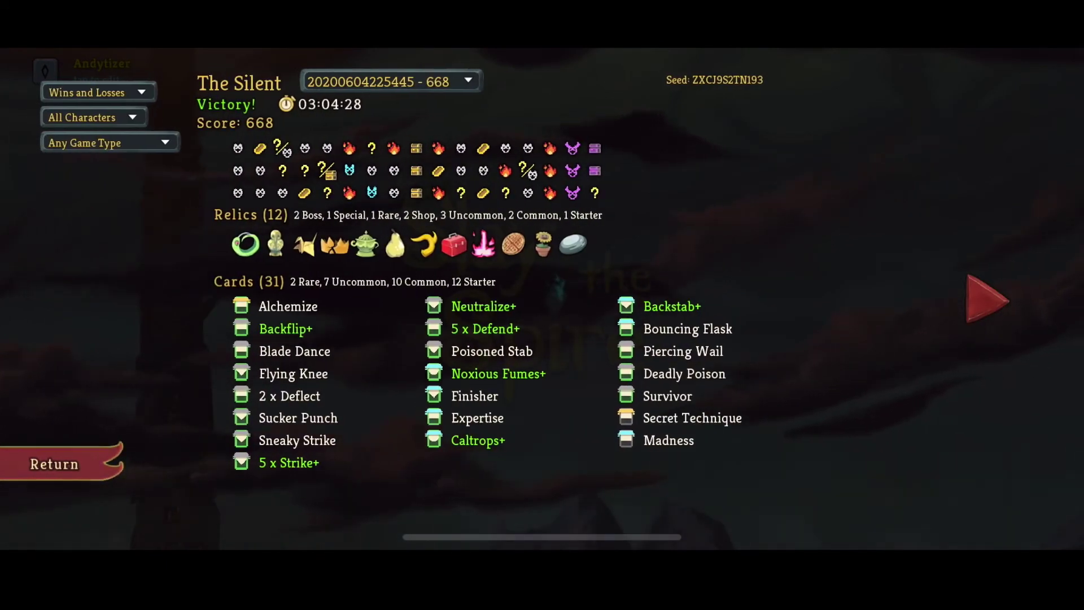
pyautogui.click(987, 299)
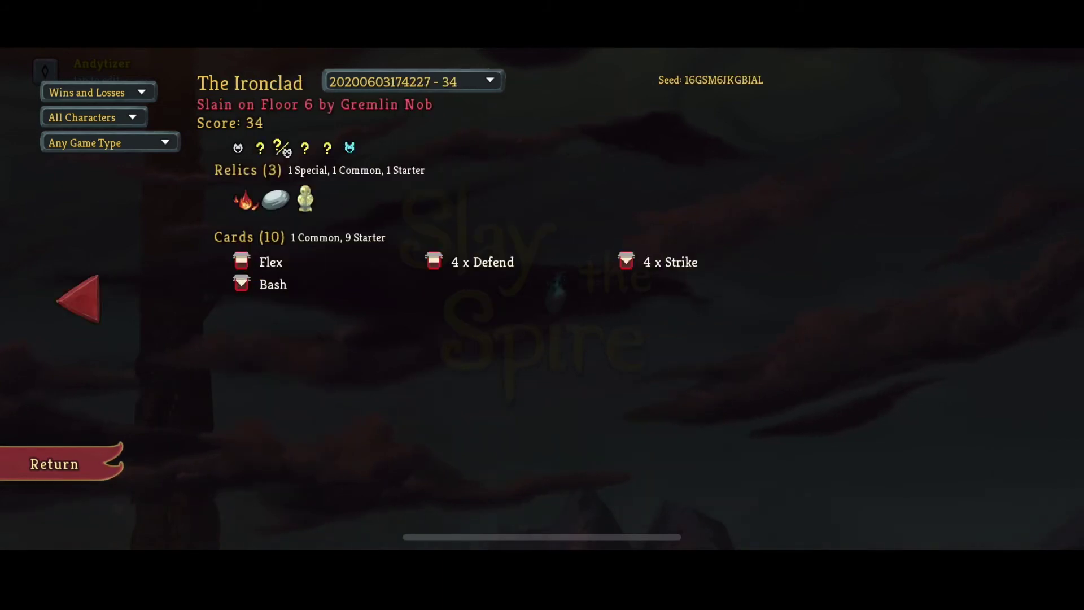
pyautogui.click(78, 299)
pyautogui.click(78, 299)
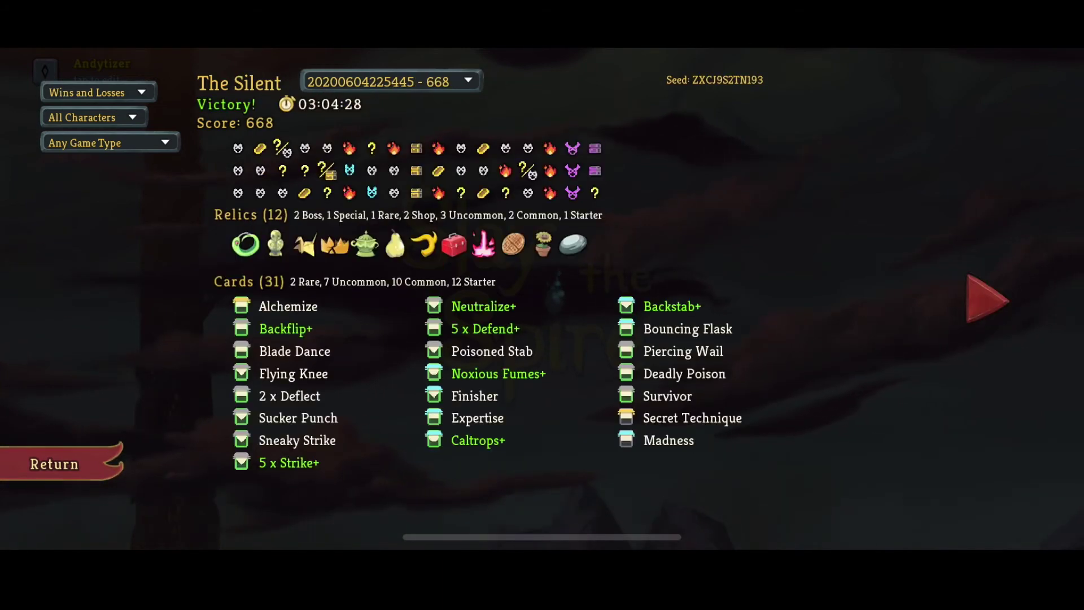
pyautogui.click(54, 464)
pyautogui.click(54, 464)
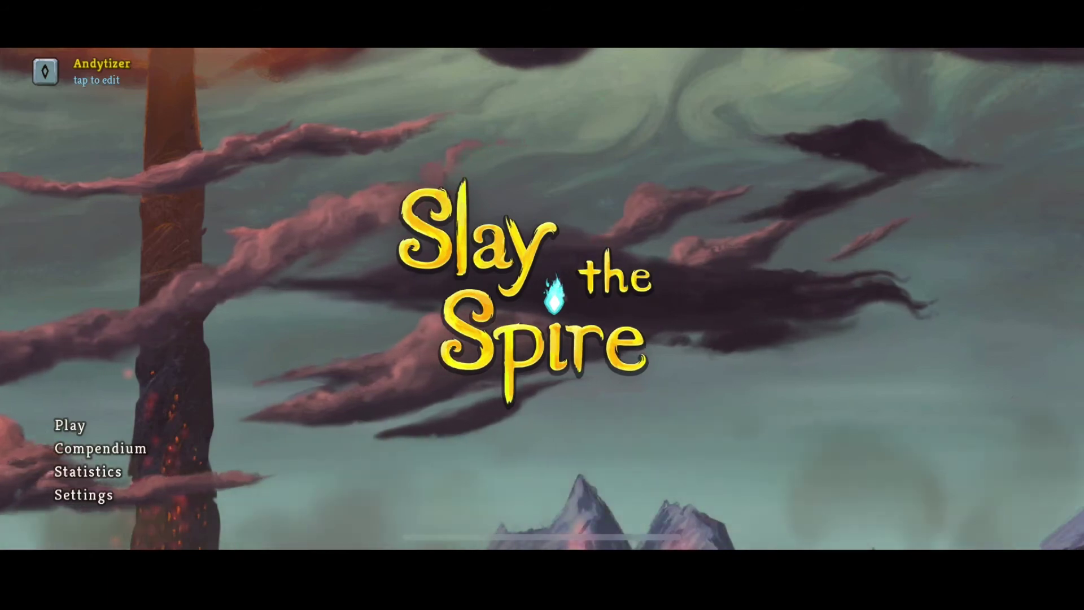
# Recheck Standard character selection, confirming the Defect and Watcher are available, then return to the title.
pyautogui.click(69, 425)
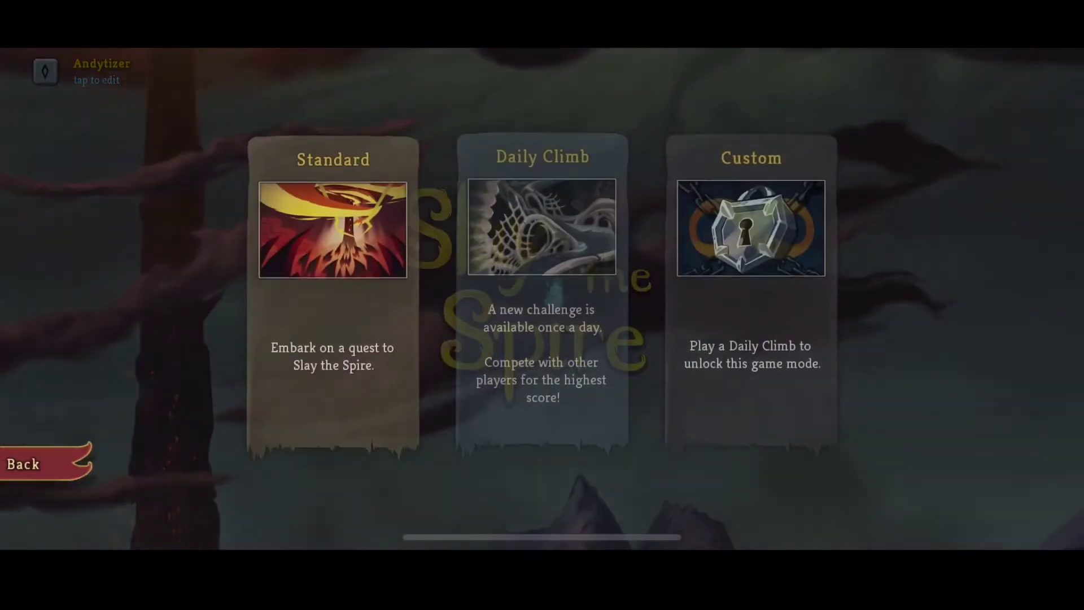
pyautogui.click(332, 294)
pyautogui.click(589, 438)
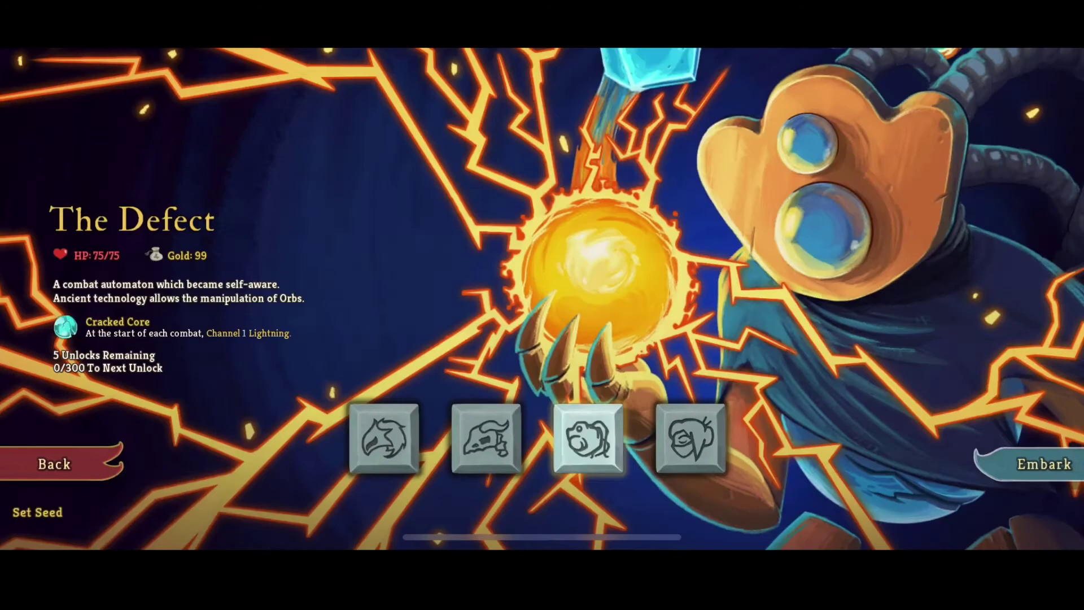
pyautogui.click(486, 439)
pyautogui.click(588, 439)
pyautogui.click(690, 439)
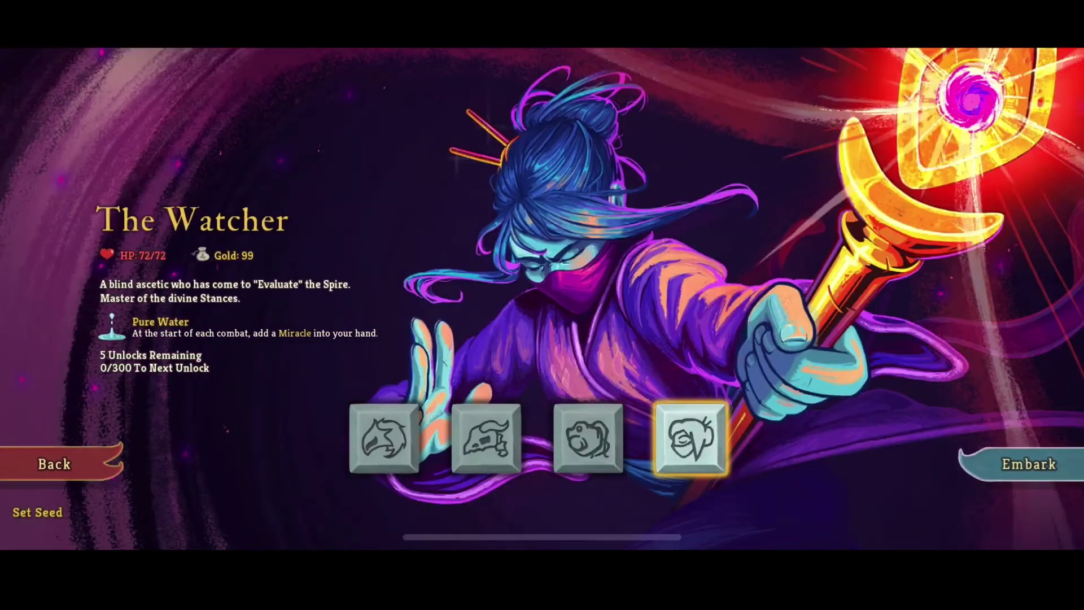
pyautogui.click(54, 464)
pyautogui.click(49, 463)
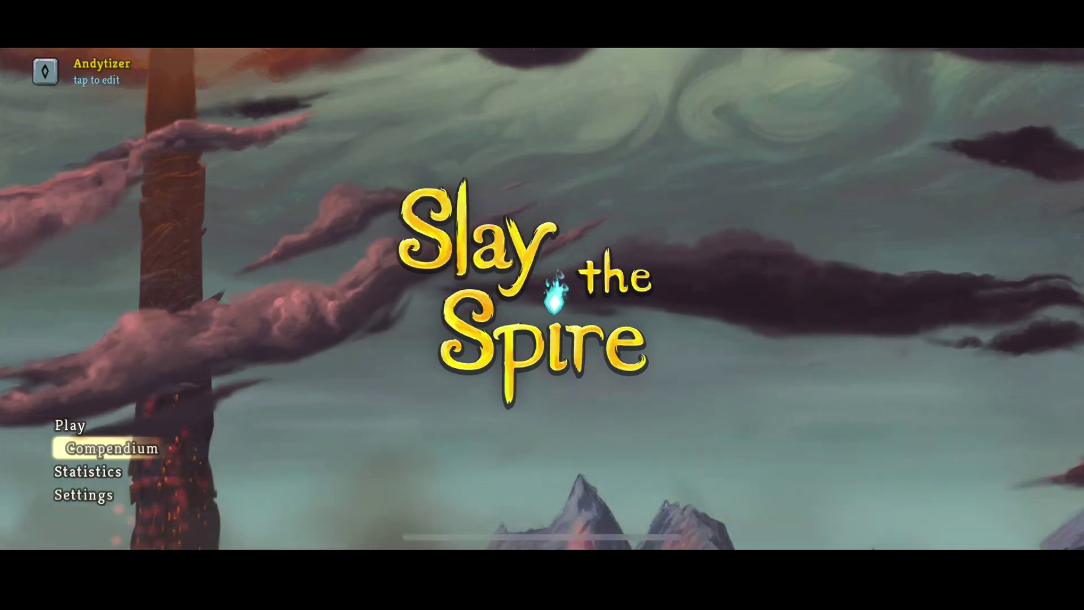
# Continue the Defect run, hit the left Sentry with two Strikes and play Leap for block.
pyautogui.click(69, 425)
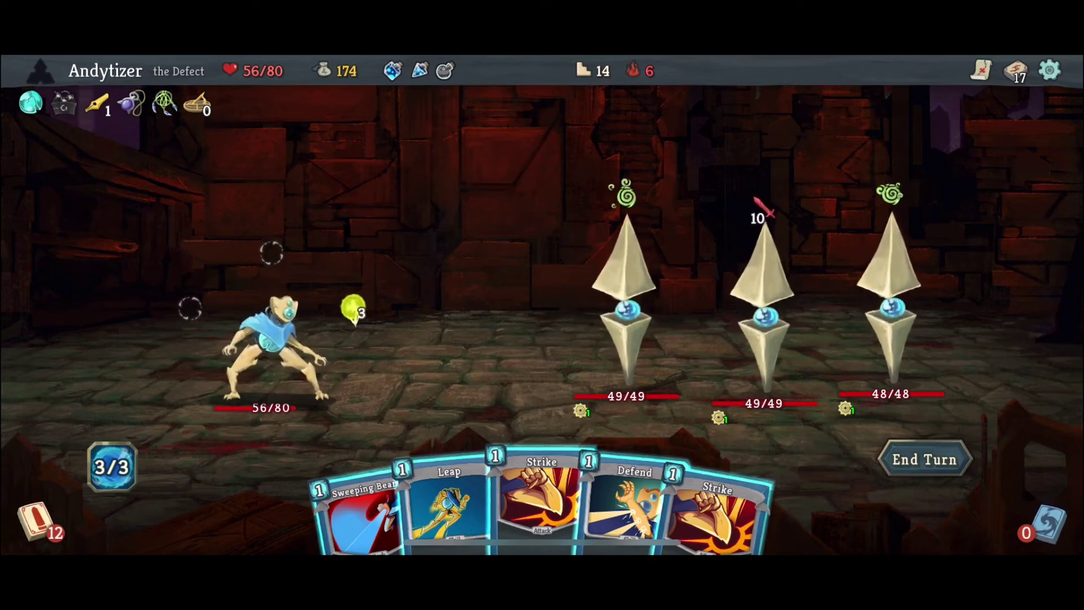
pyautogui.click(542, 497)
pyautogui.click(624, 294)
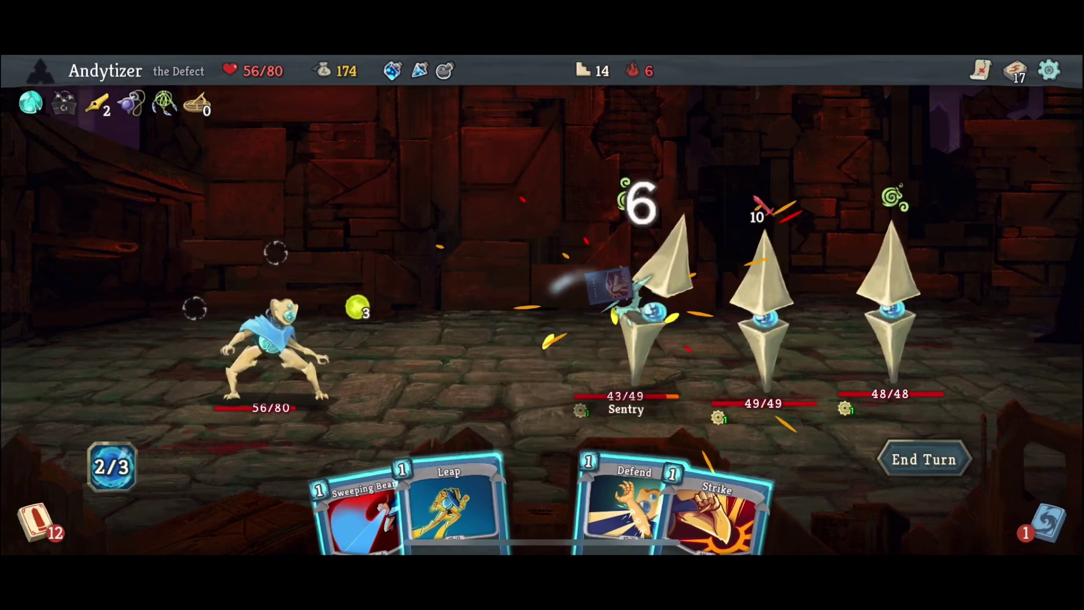
pyautogui.click(689, 509)
pyautogui.click(624, 294)
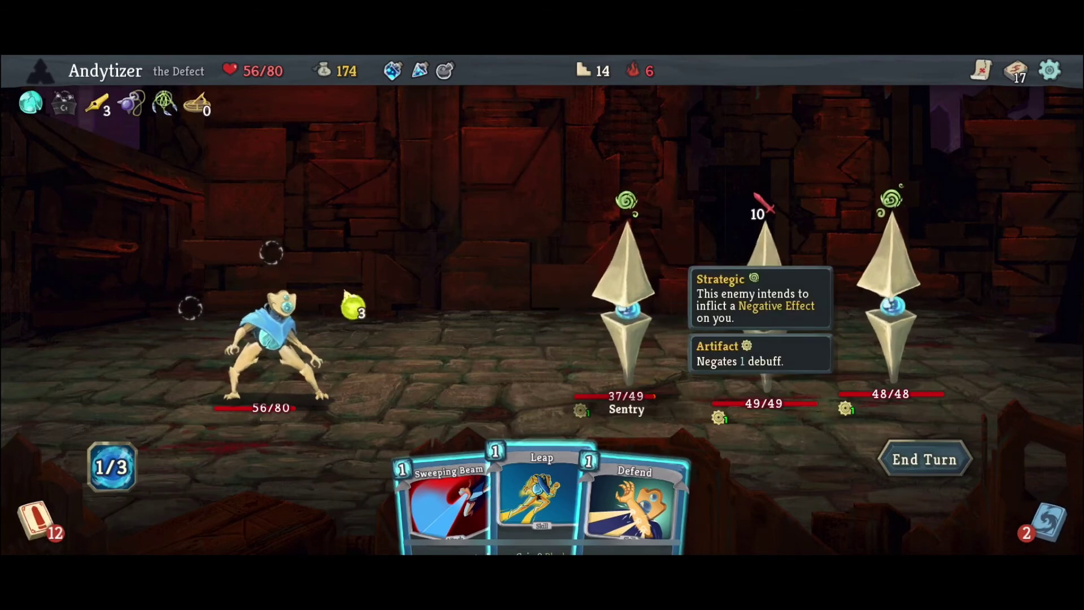
pyautogui.click(541, 497)
# Try Sweeping Beam, inspect the left Sentry's intent and powers, and bring up Game Settings.
pyautogui.click(449, 502)
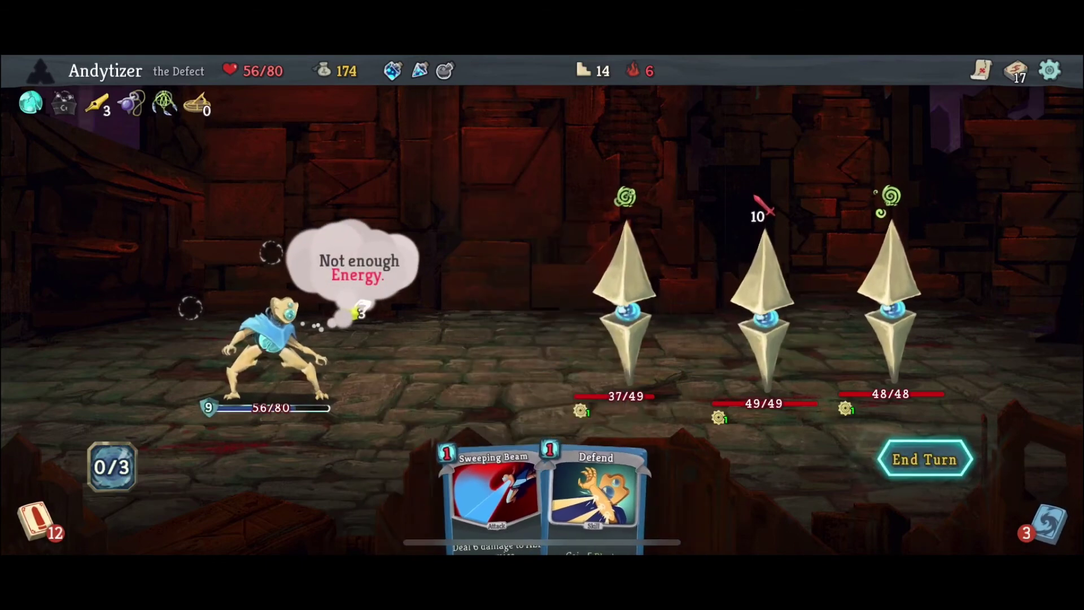
pyautogui.click(624, 293)
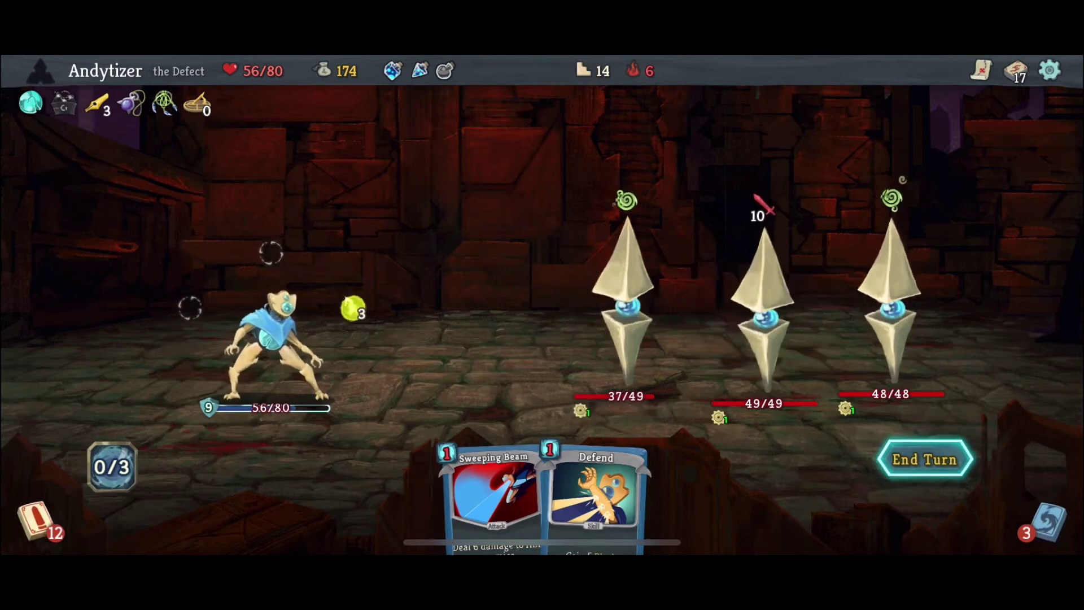
pyautogui.press('Escape')
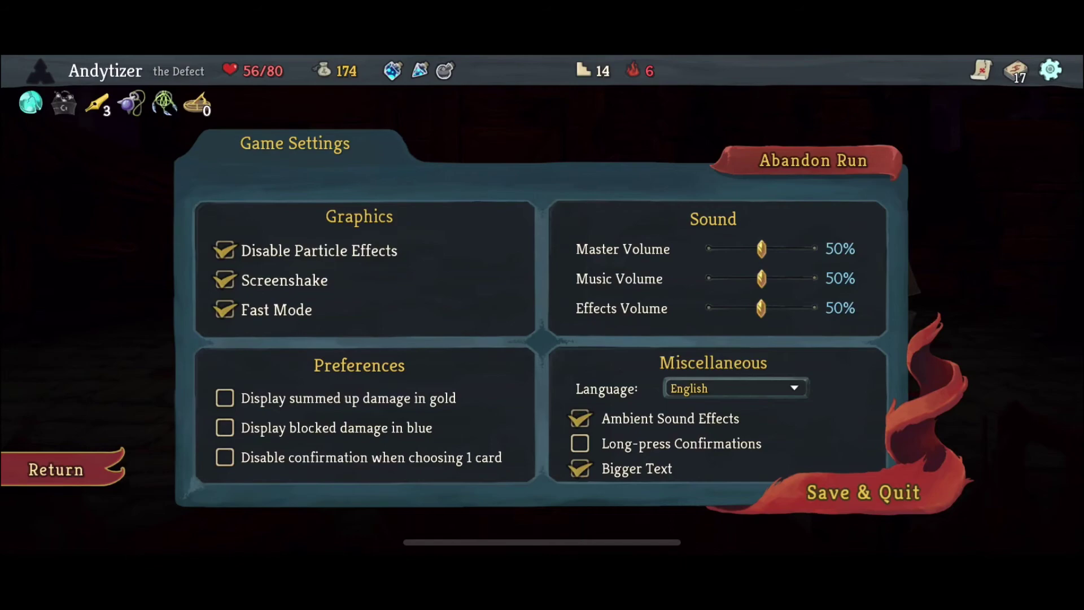
# Save and quit the run, resume the reloaded floor 14 Sentry fight, and view the dungeon map.
pyautogui.click(864, 493)
pyautogui.click(491, 374)
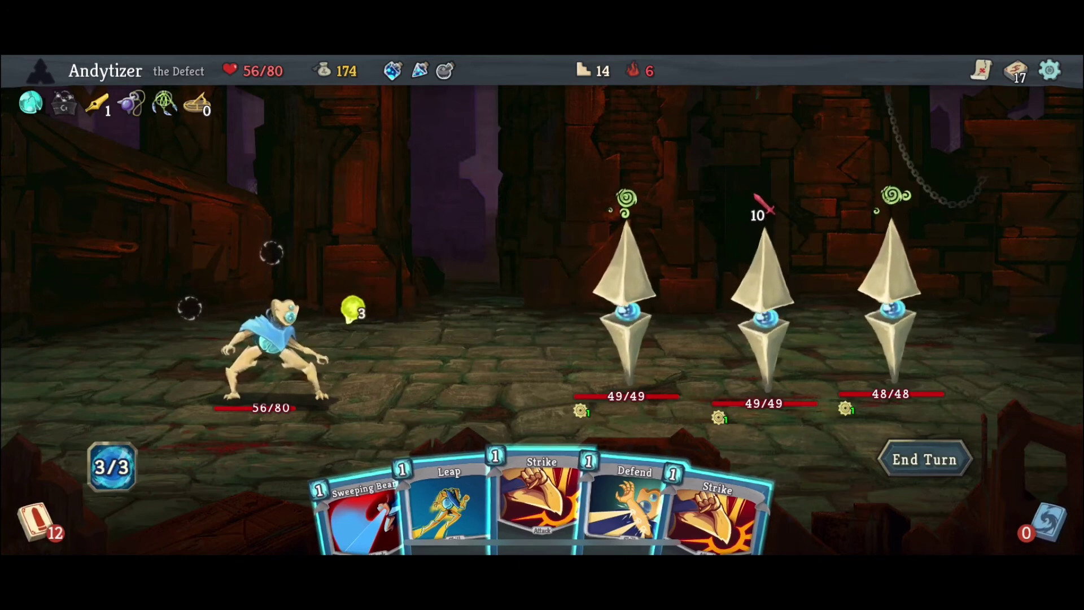
pyautogui.press('Escape')
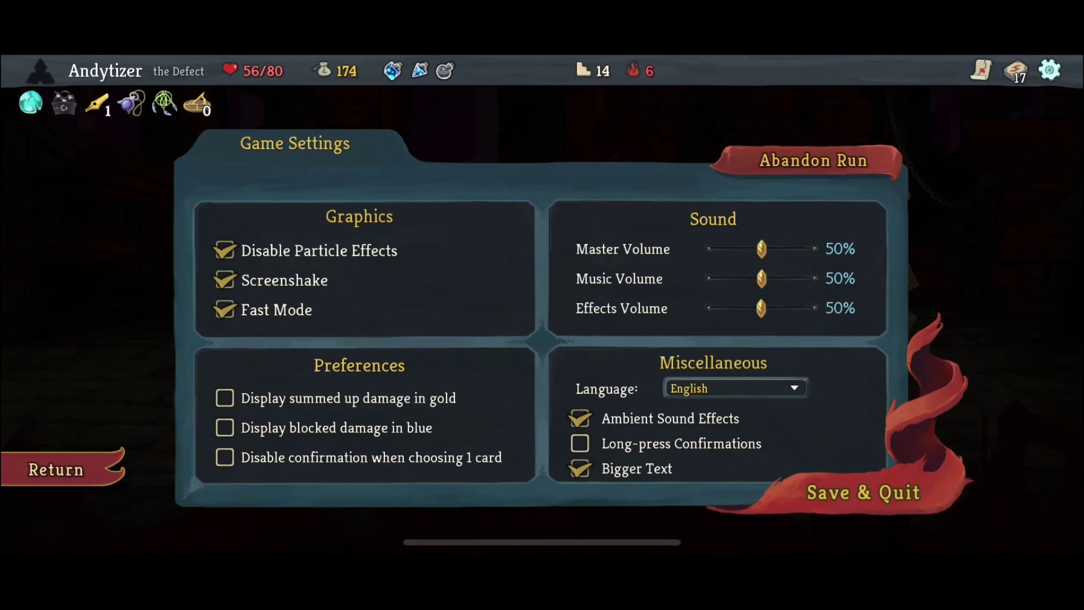
pyautogui.press('Escape')
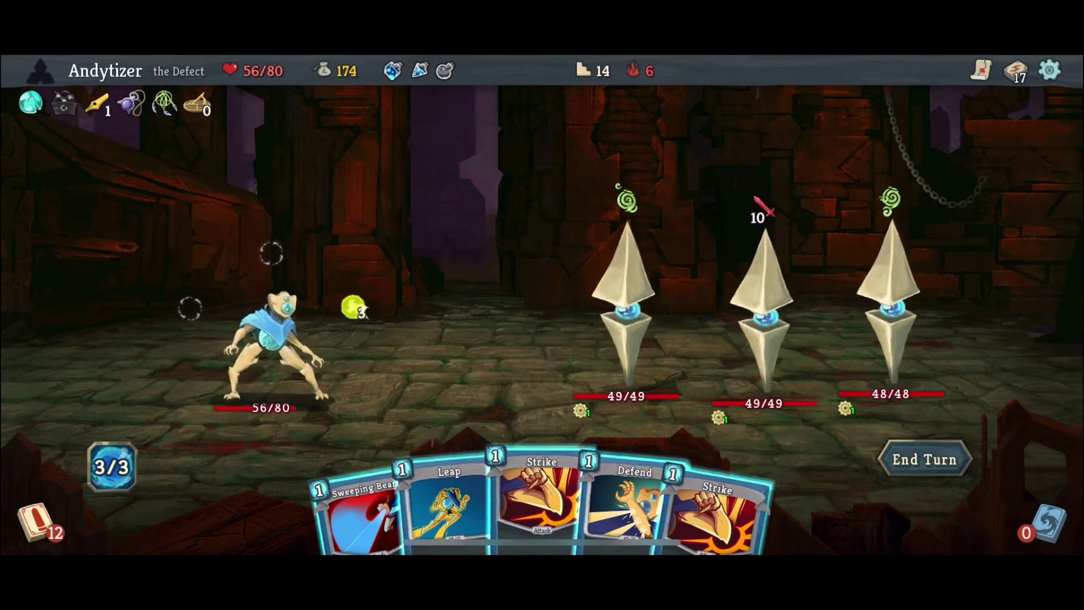
pyautogui.click(981, 71)
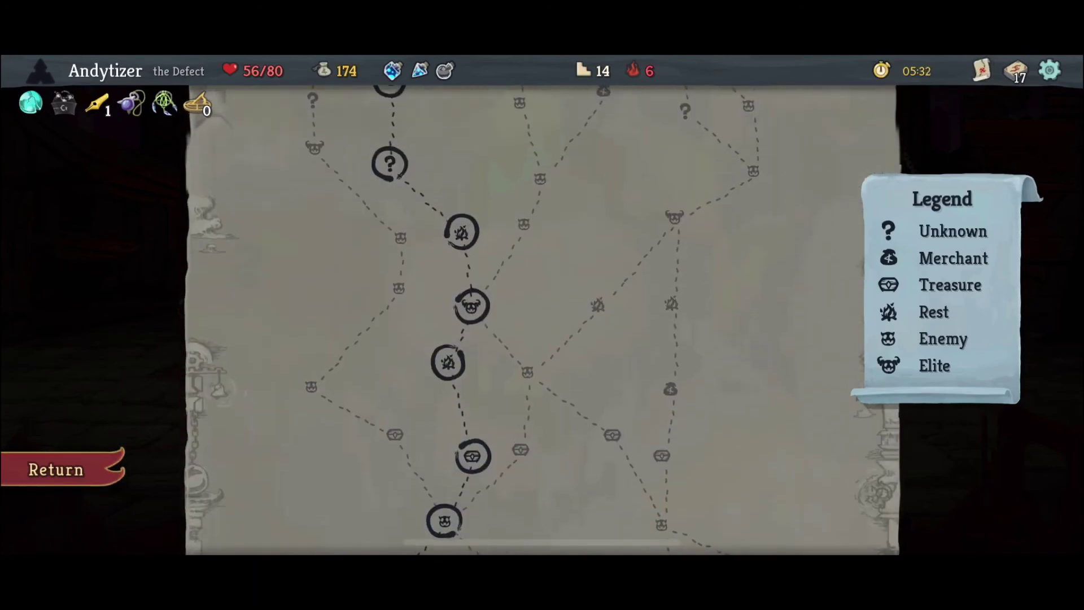
# Close the map, then Save & Quit the Defect run from Game Settings.
pyautogui.click(55, 469)
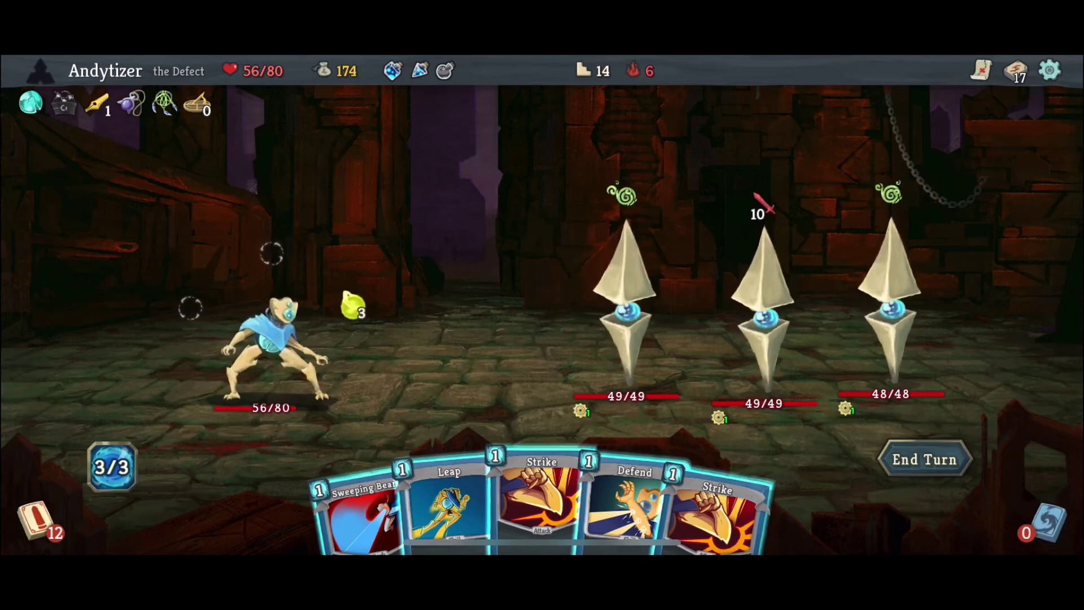
pyautogui.click(1050, 70)
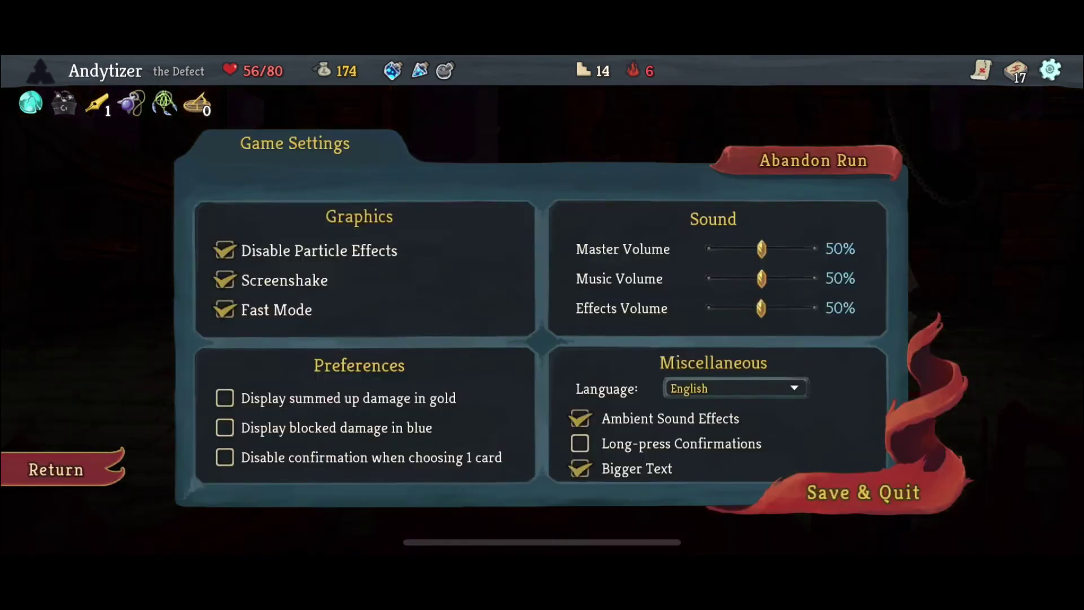
pyautogui.click(56, 469)
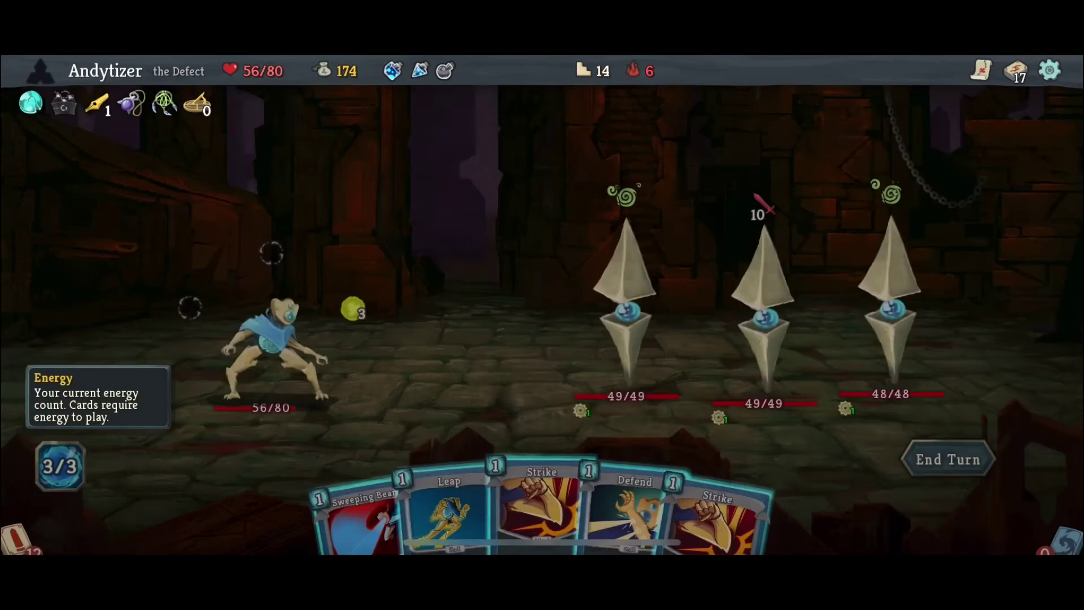
pyautogui.click(1050, 70)
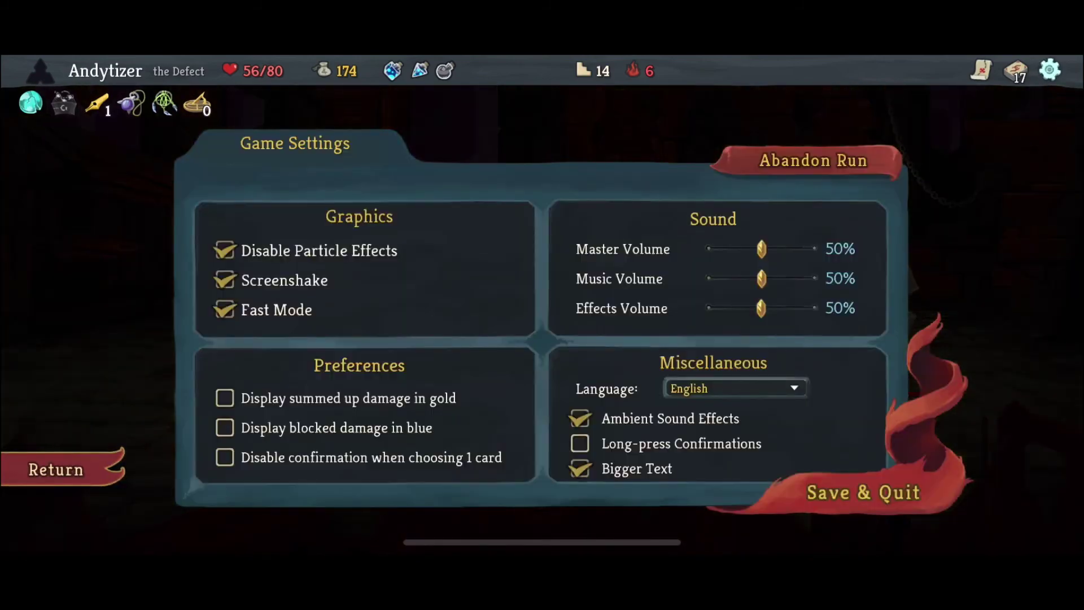
pyautogui.click(863, 493)
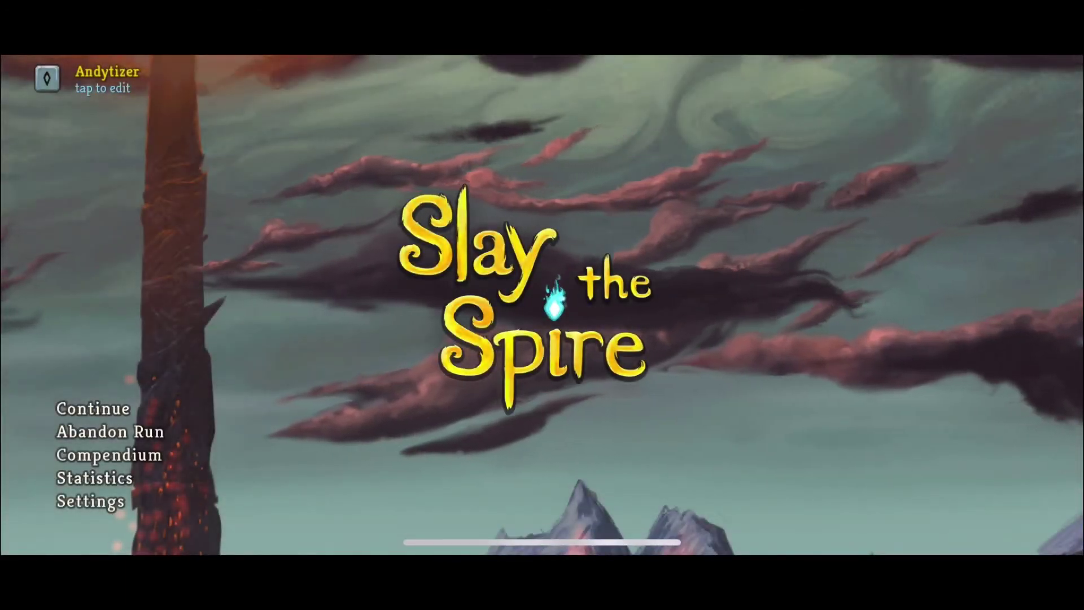
# Switch back to Filza and refresh its folder listing.
pyautogui.moveTo(543, 542); pyautogui.dragTo(543, 339)
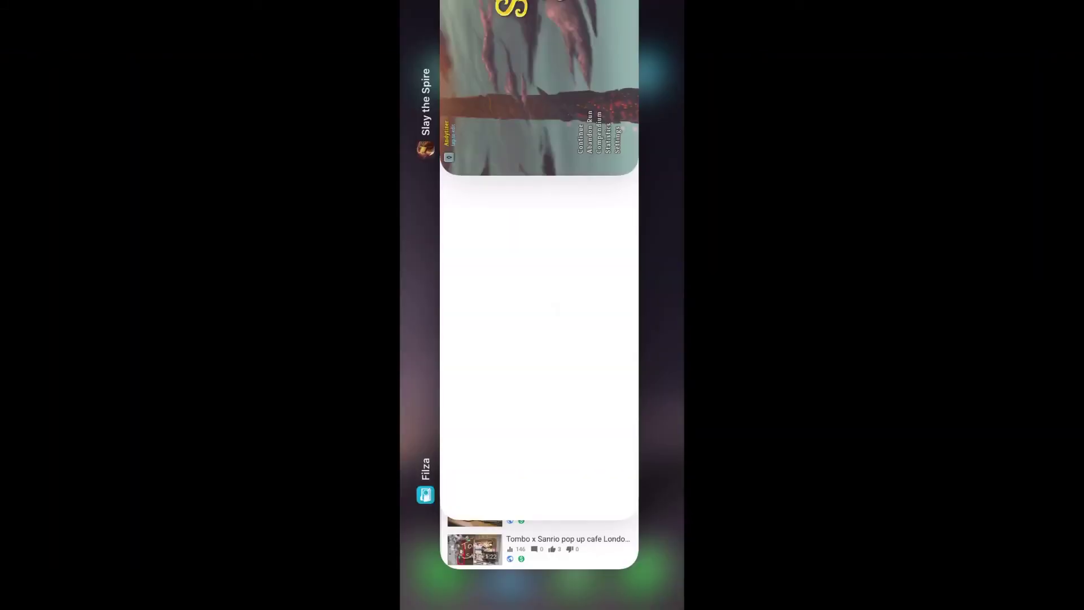
pyautogui.click(539, 347)
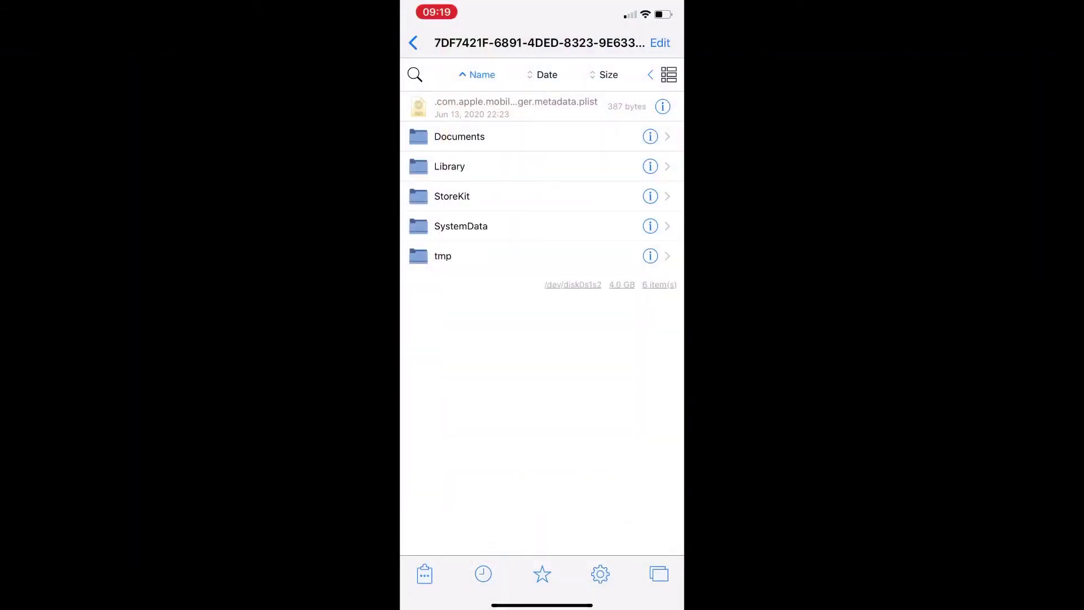
pyautogui.moveTo(542, 169); pyautogui.dragTo(543, 209)
pyautogui.moveTo(542, 169); pyautogui.dragTo(542, 195)
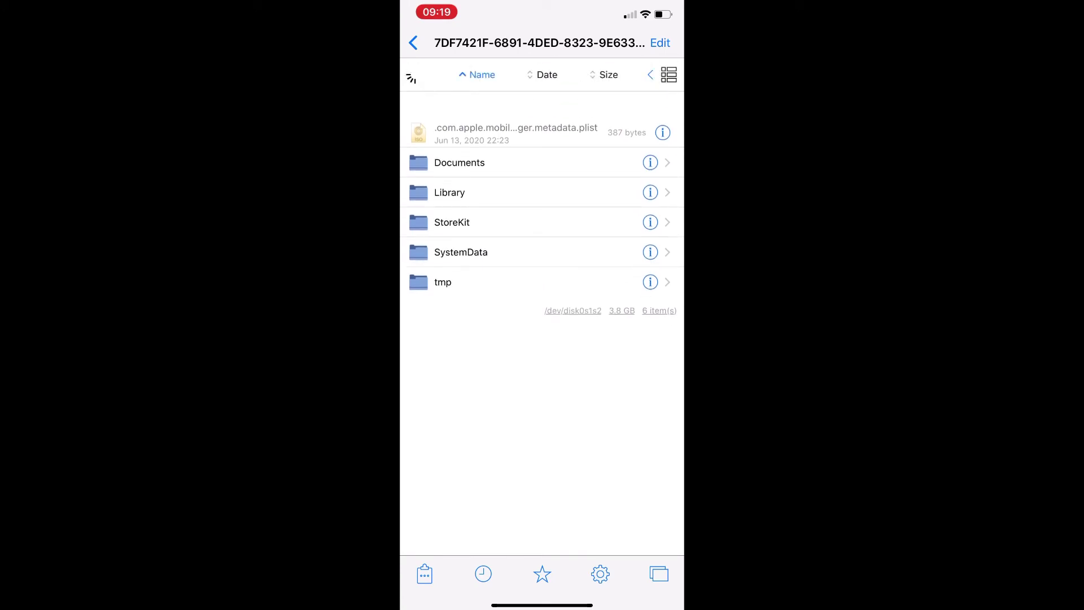
# Go into Documents > saves and select DEFECT.autosave.
pyautogui.click(460, 136)
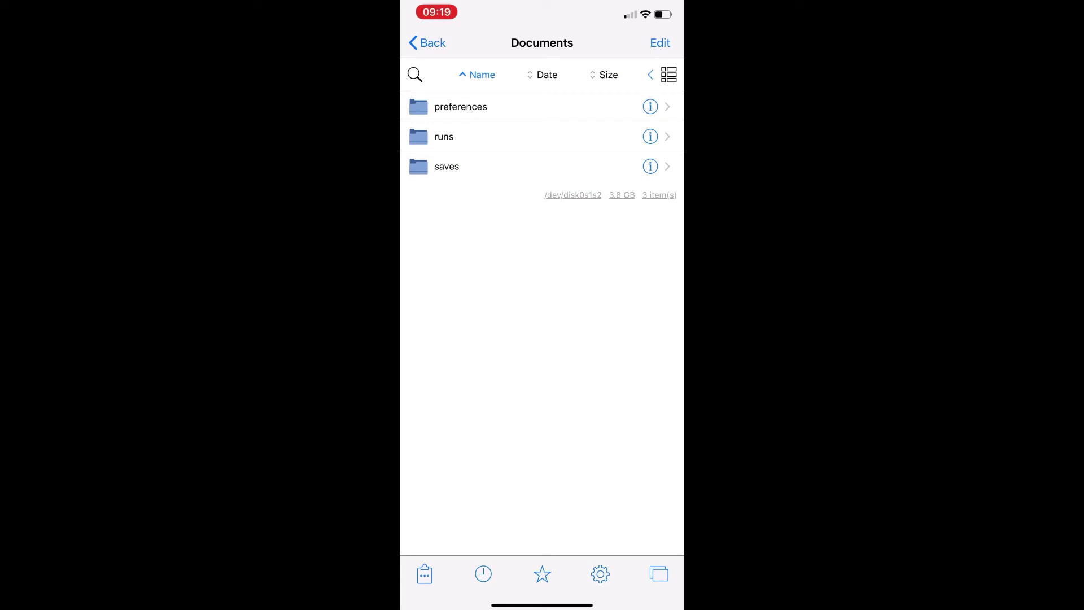
pyautogui.click(447, 166)
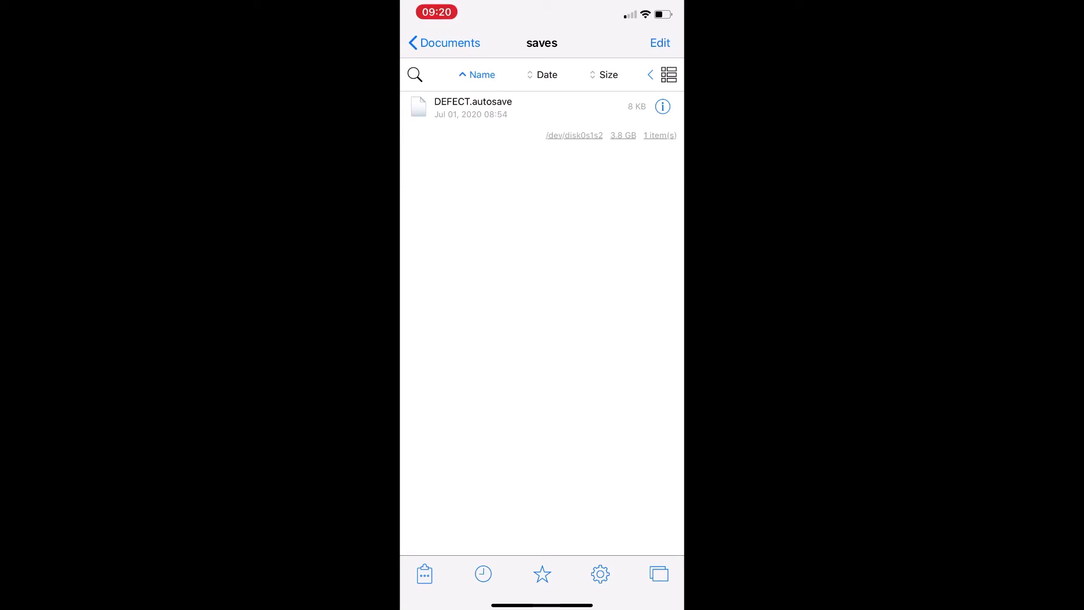
pyautogui.click(473, 106)
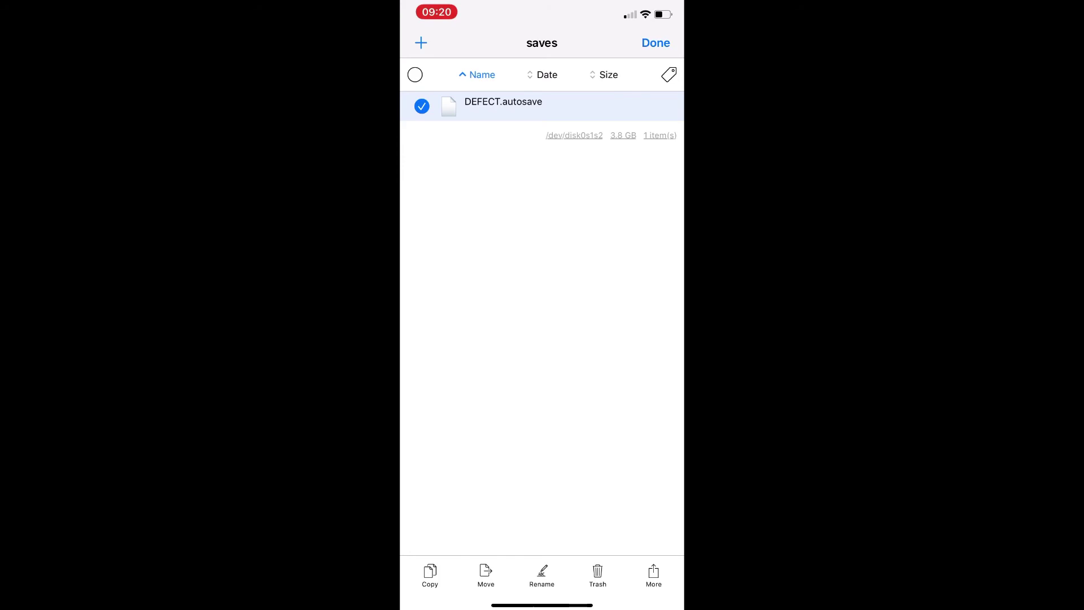
# Copy DEFECT.autosave and paste it into saves as the backup DEFECT (1).autosave.
pyautogui.click(430, 575)
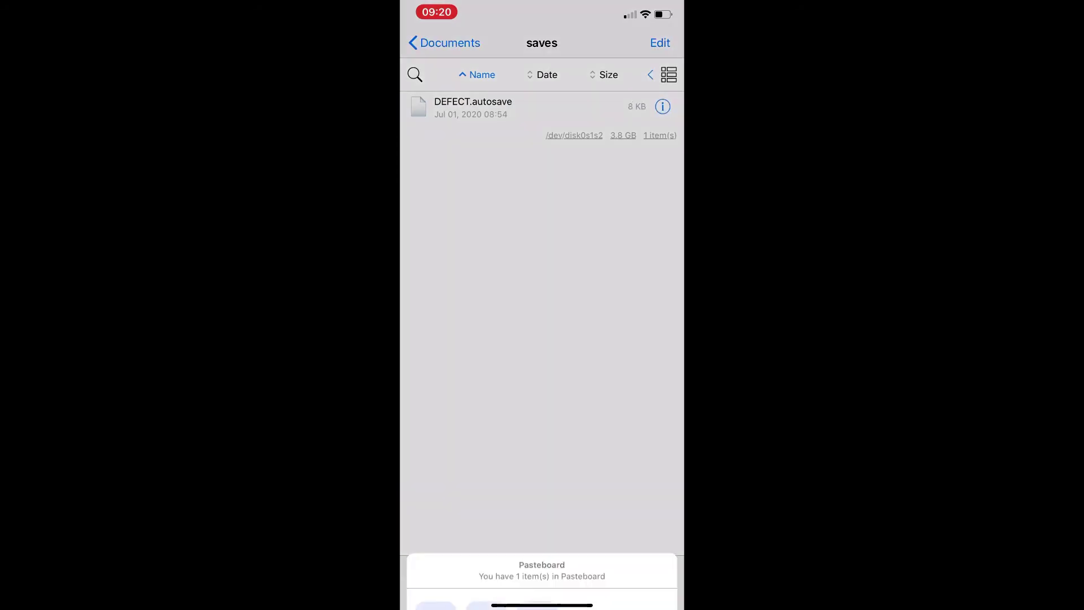
pyautogui.click(433, 493)
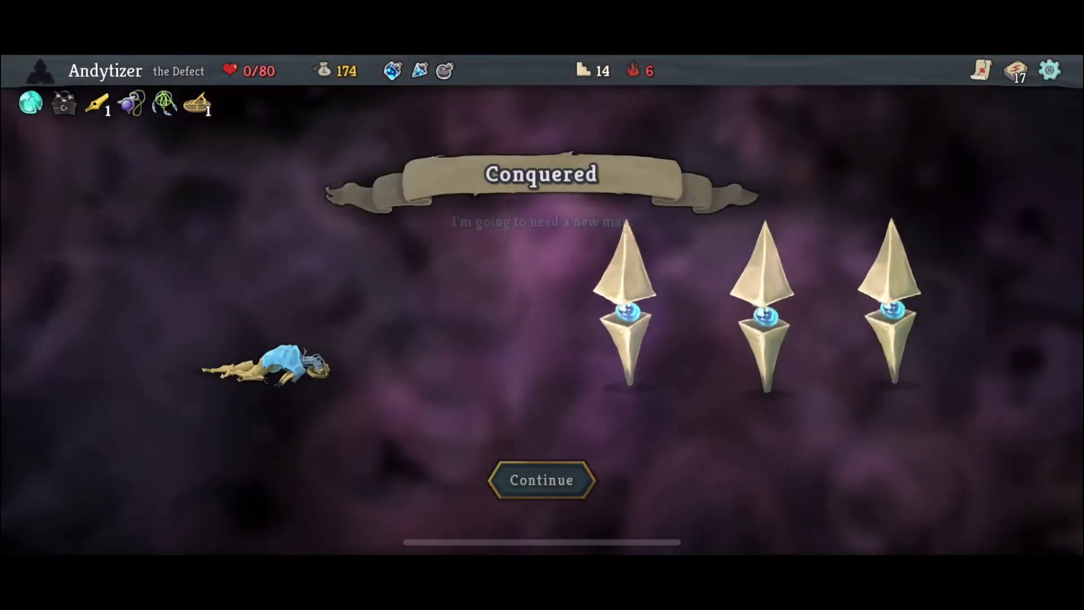
# Continue past the Conquered screen to the score summary of 160.
pyautogui.click(541, 480)
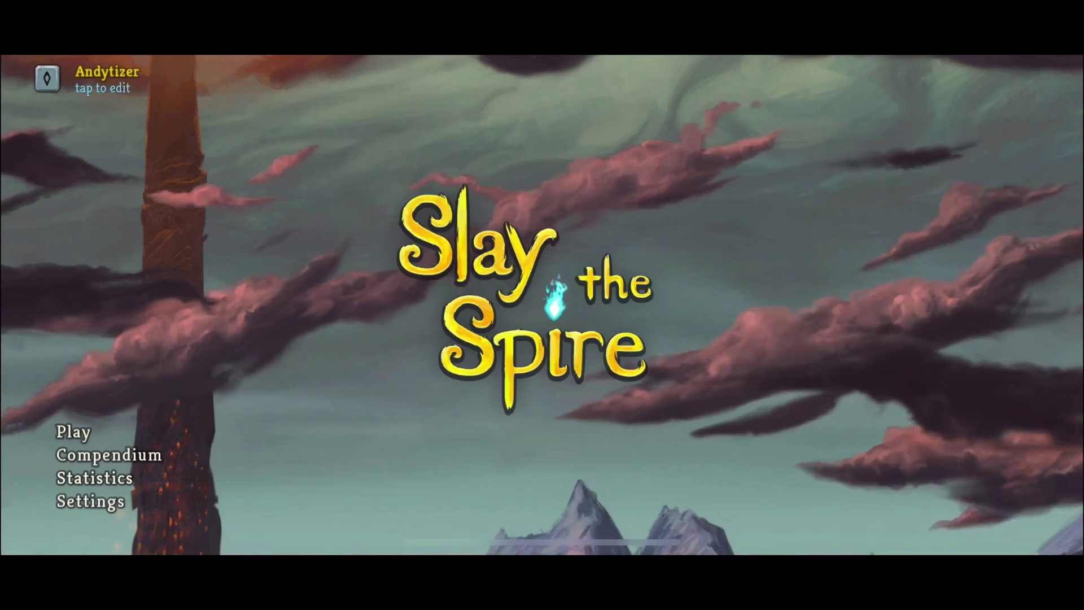
# Quit Slay the Spire and return to Filza with the saves folder refreshed.
pyautogui.moveTo(542, 540); pyautogui.dragTo(542, 305)
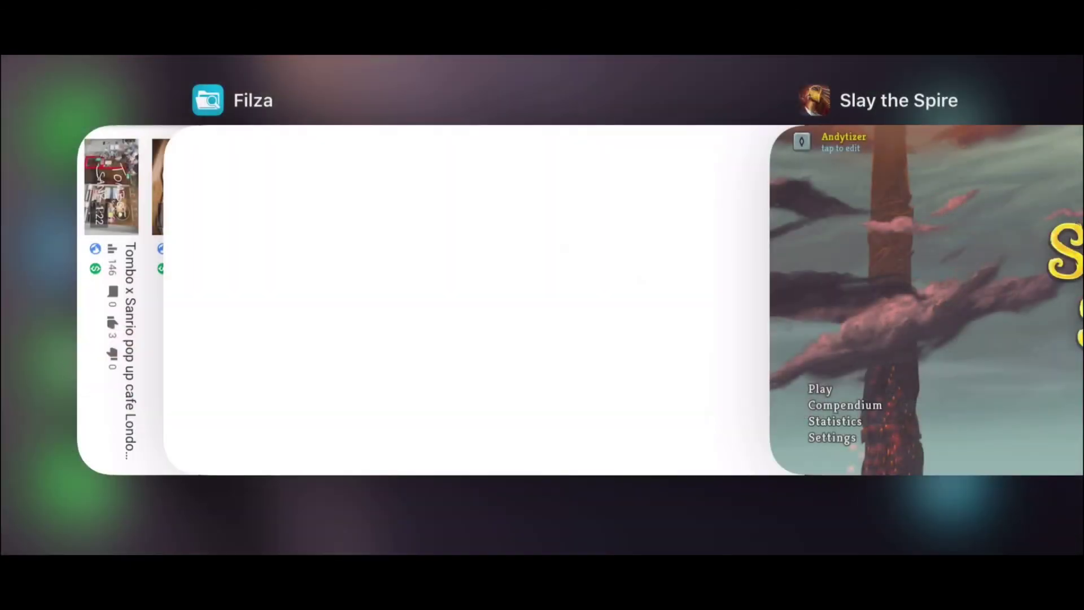
pyautogui.moveTo(926, 305); pyautogui.dragTo(926, 57)
pyautogui.click(452, 300)
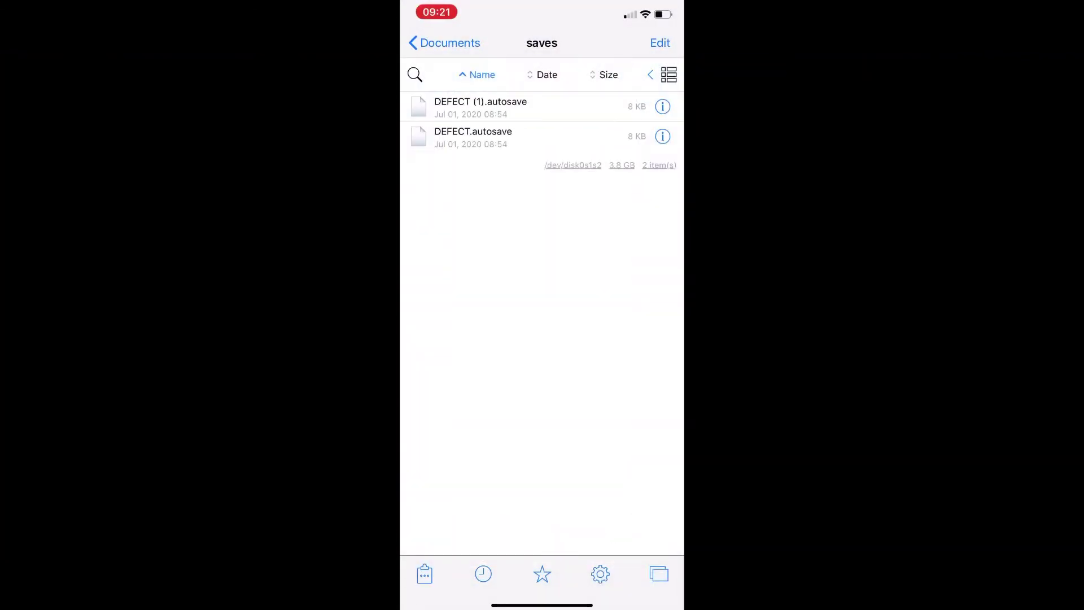
pyautogui.moveTo(542, 226); pyautogui.dragTo(542, 316)
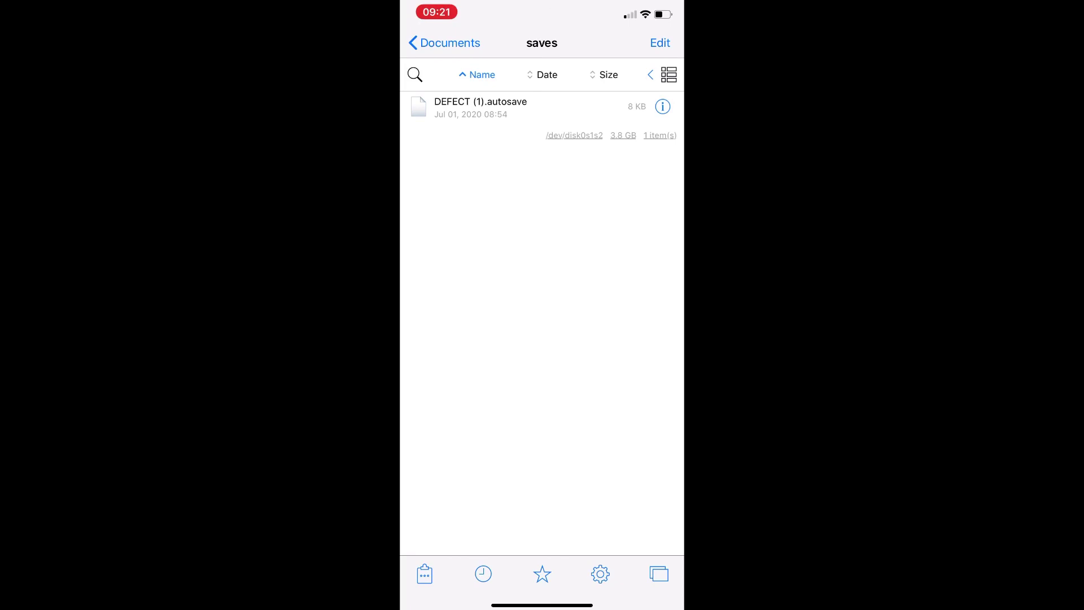
# Rename the backup DEFECT (1).autosave to DEFECT.autosave by removing ' (1)'.
pyautogui.click(480, 106)
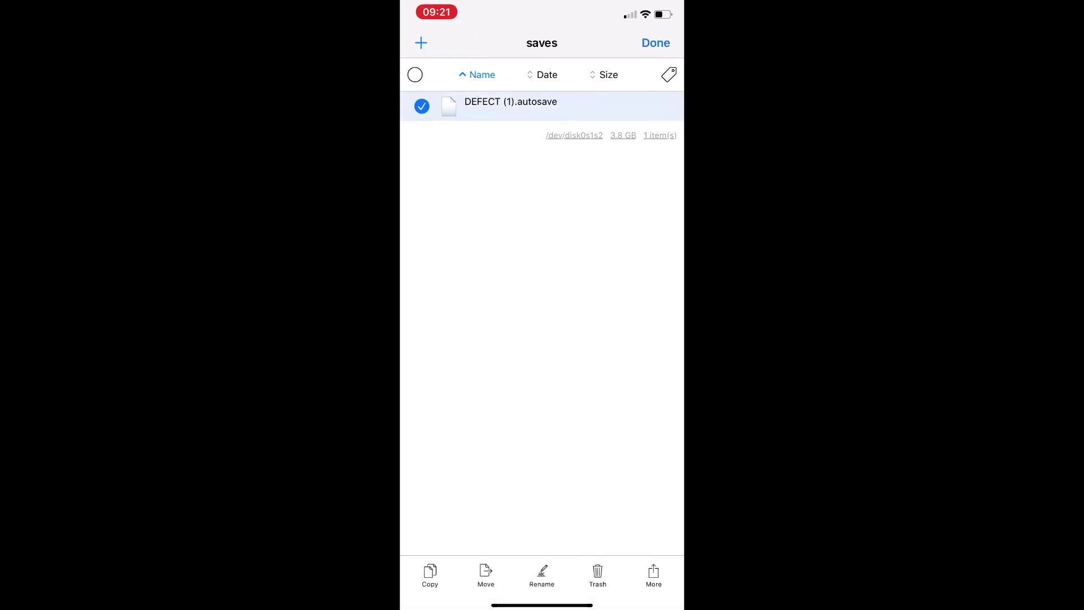
pyautogui.click(655, 43)
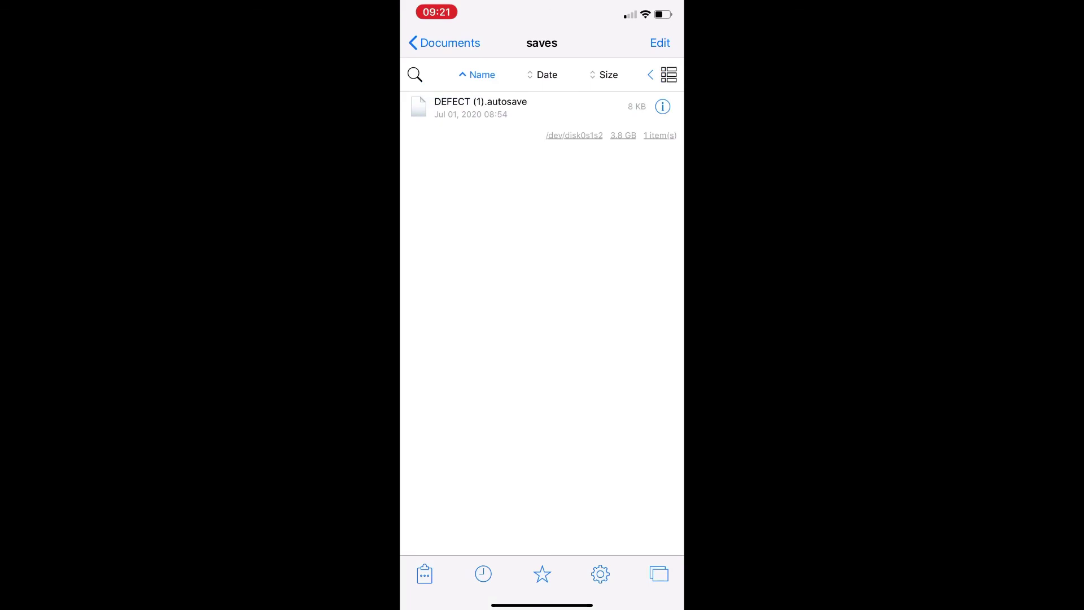
pyautogui.click(480, 106)
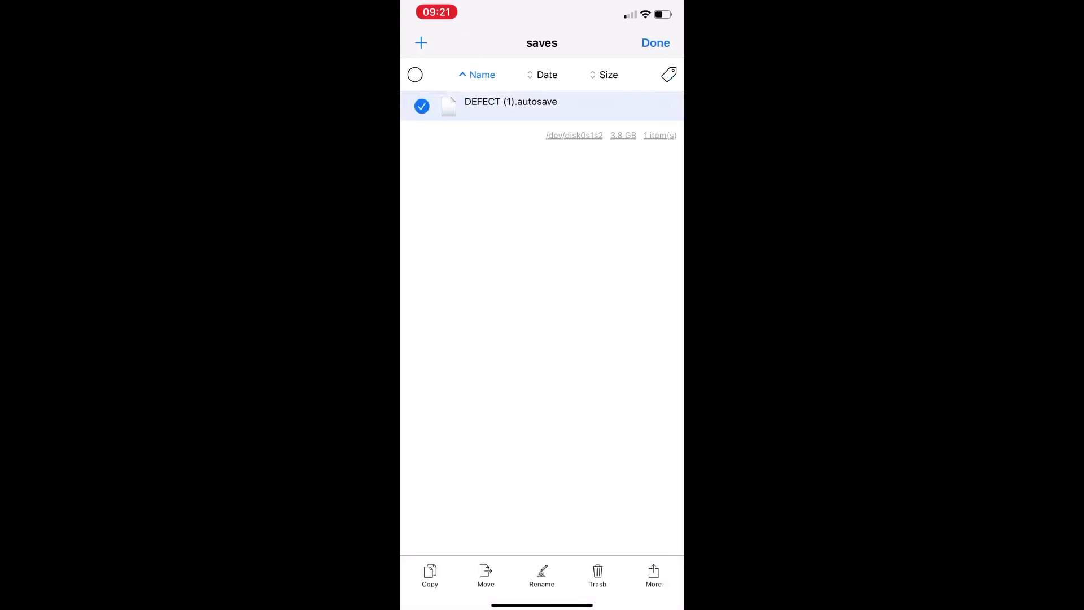
pyautogui.click(543, 575)
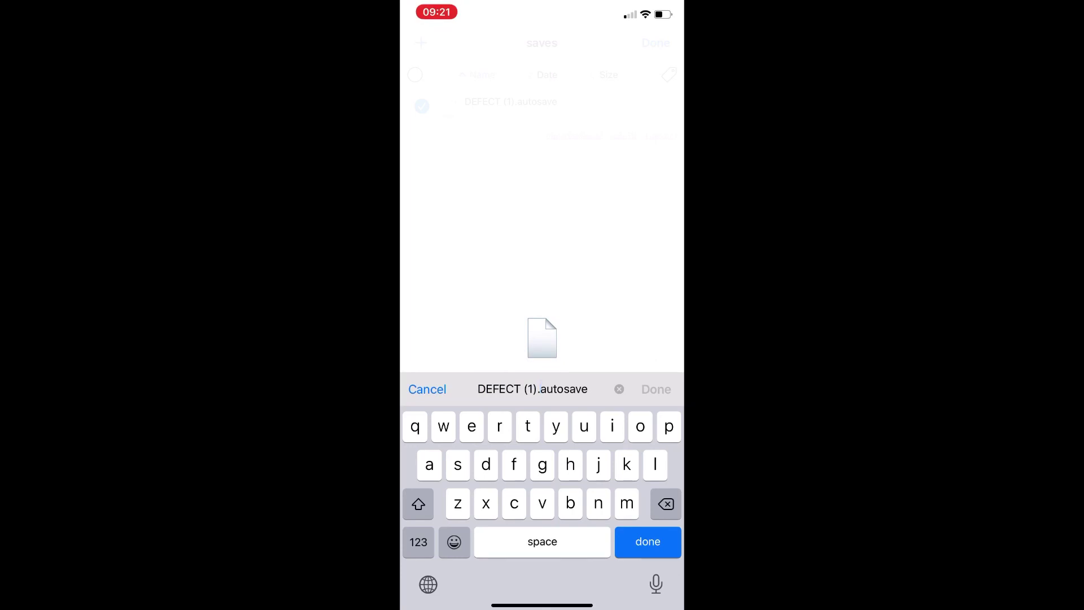
pyautogui.moveTo(542, 541); pyautogui.dragTo(522, 541)
pyautogui.press('Return')
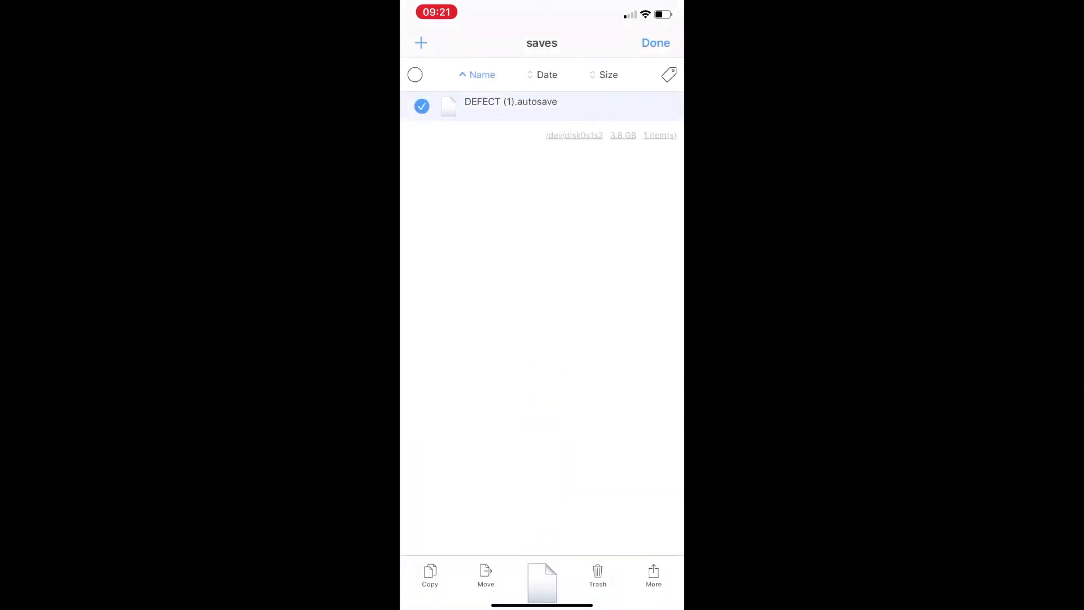